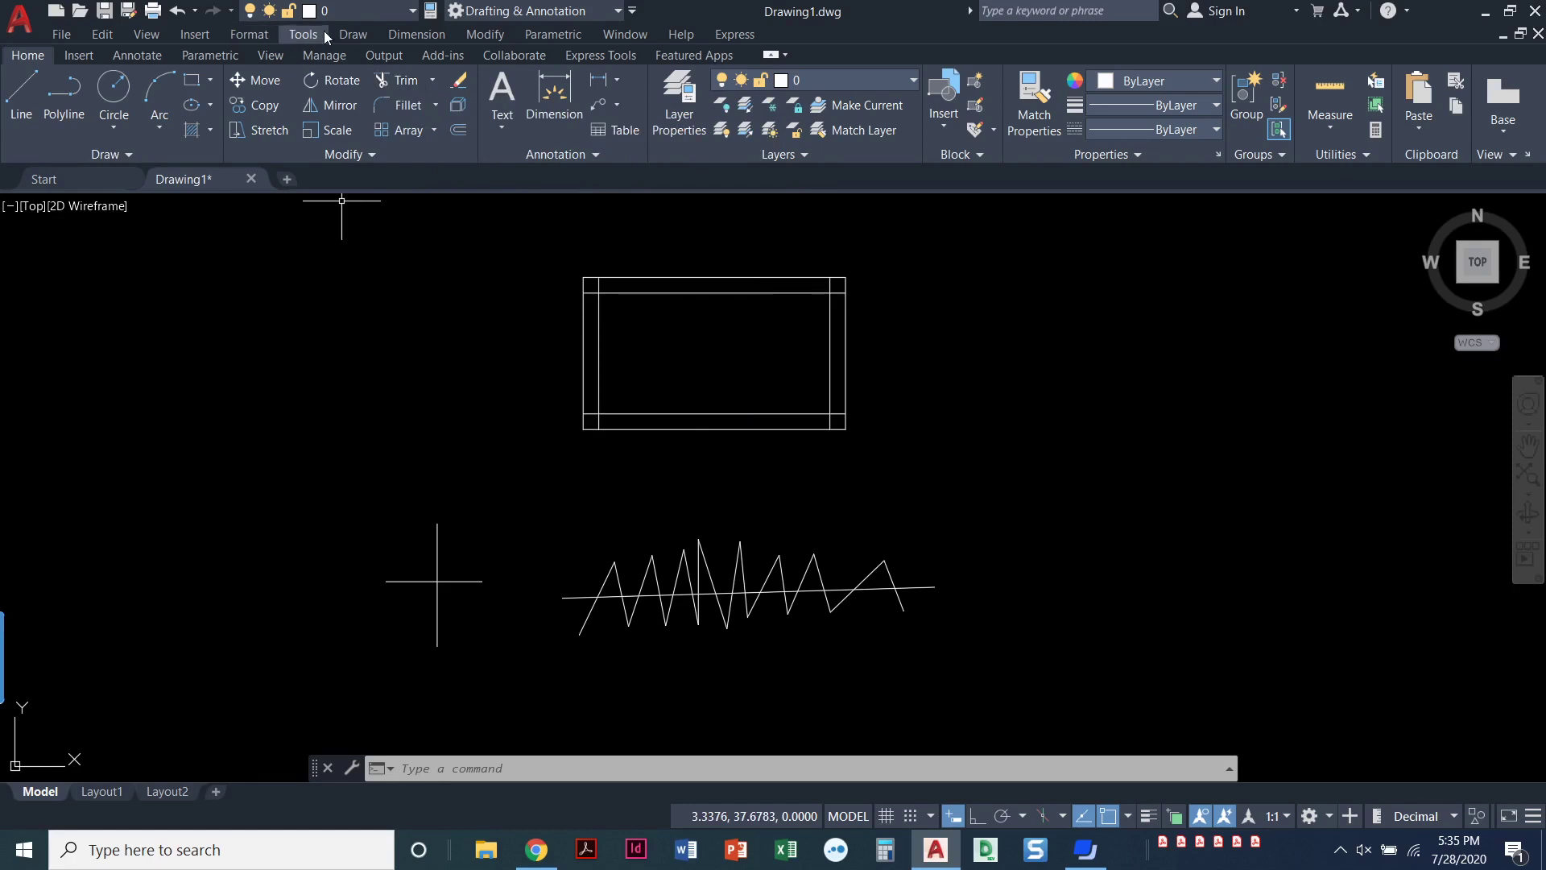
pyautogui.click(472, 36)
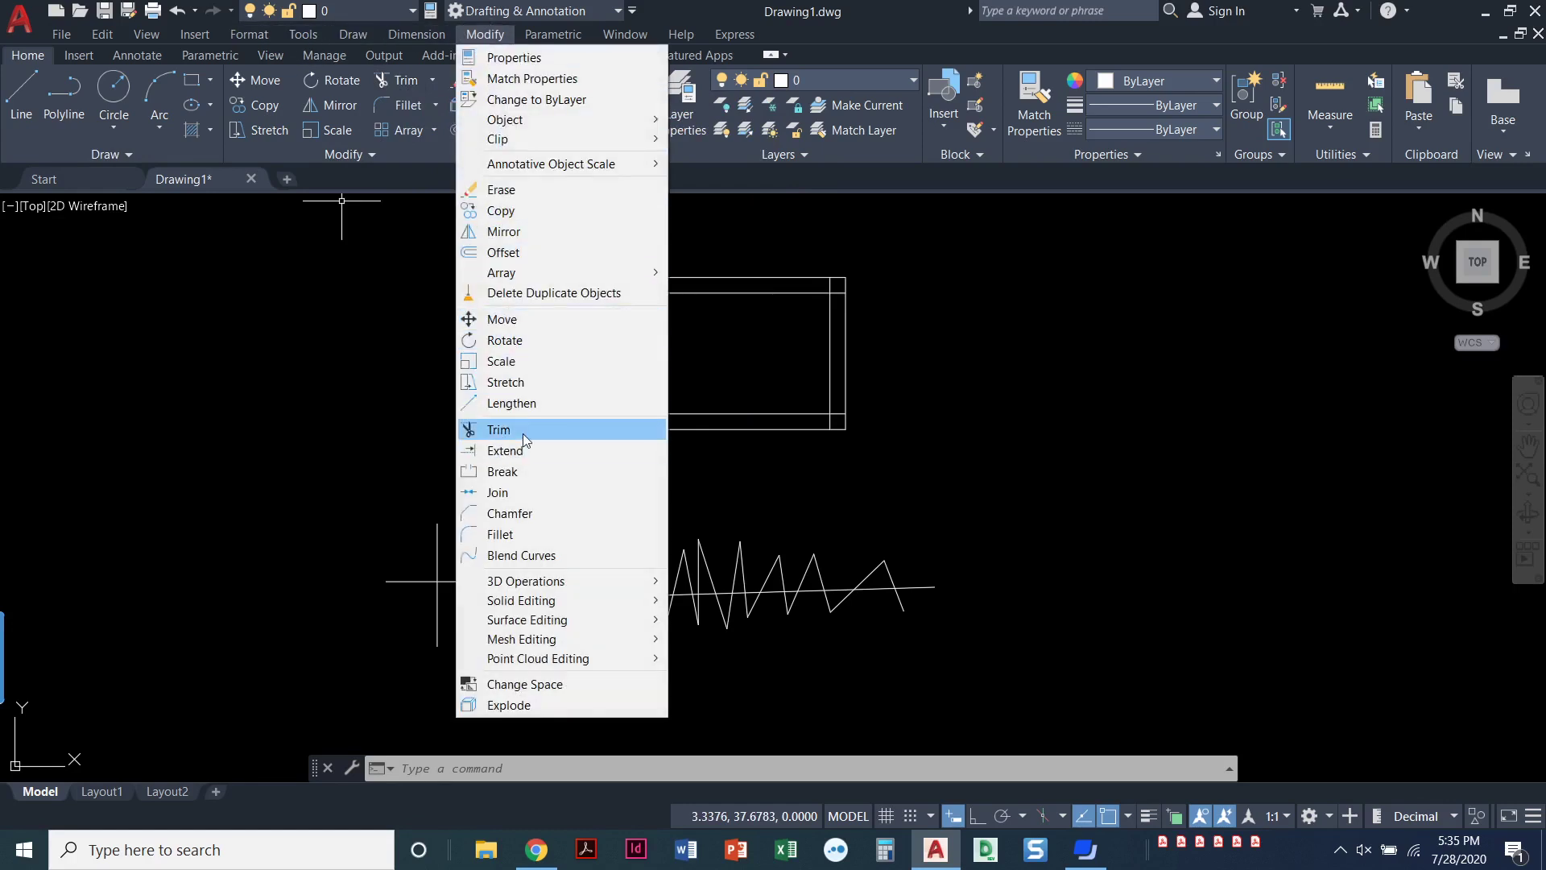
pyautogui.click(331, 408)
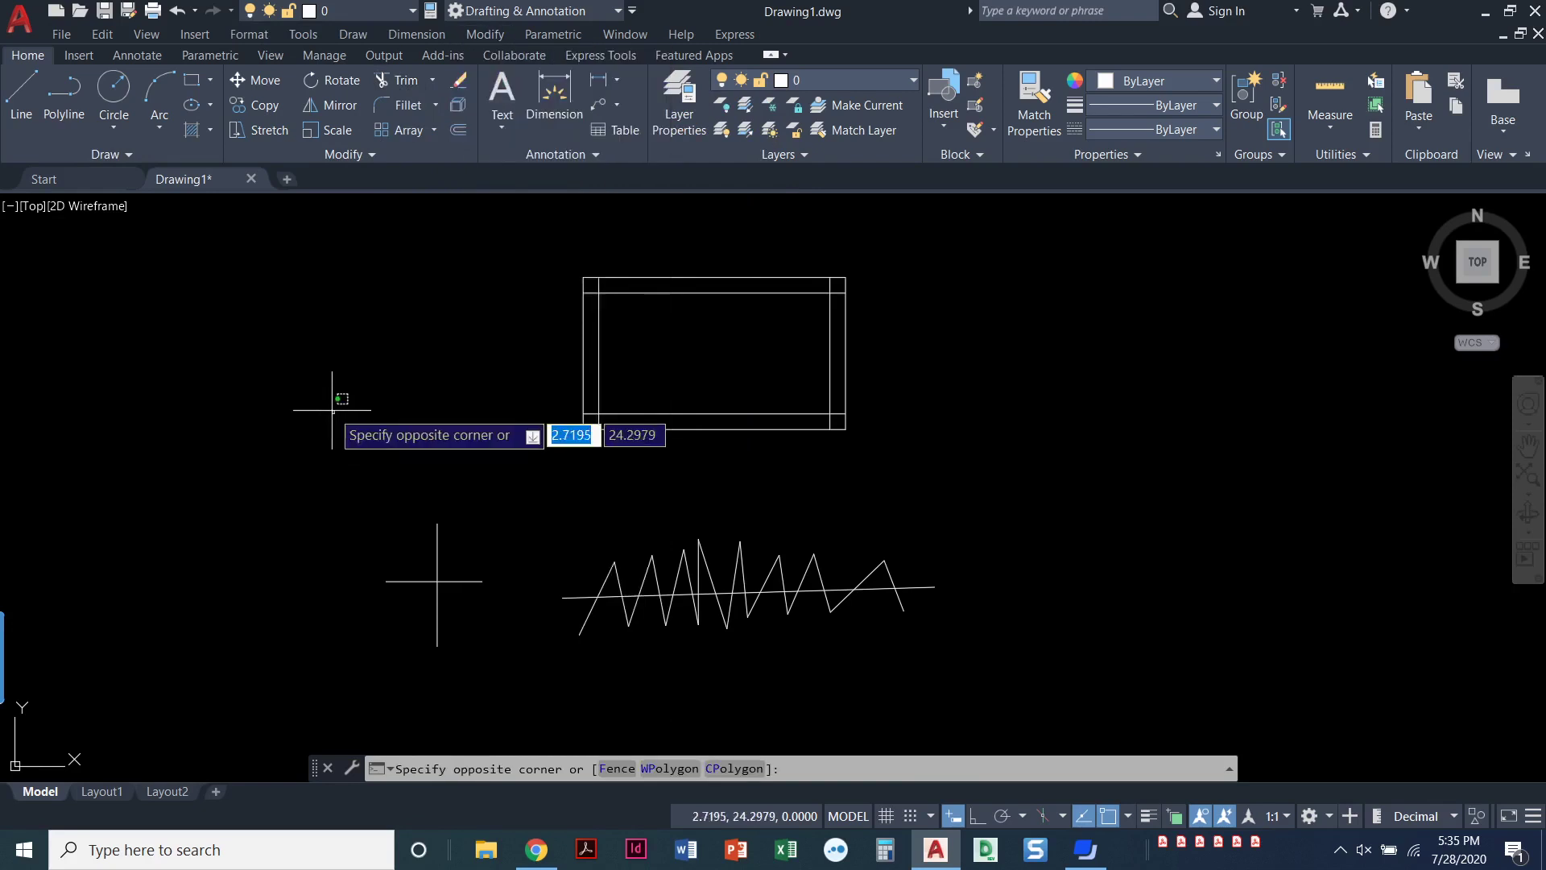
pyautogui.press('Escape')
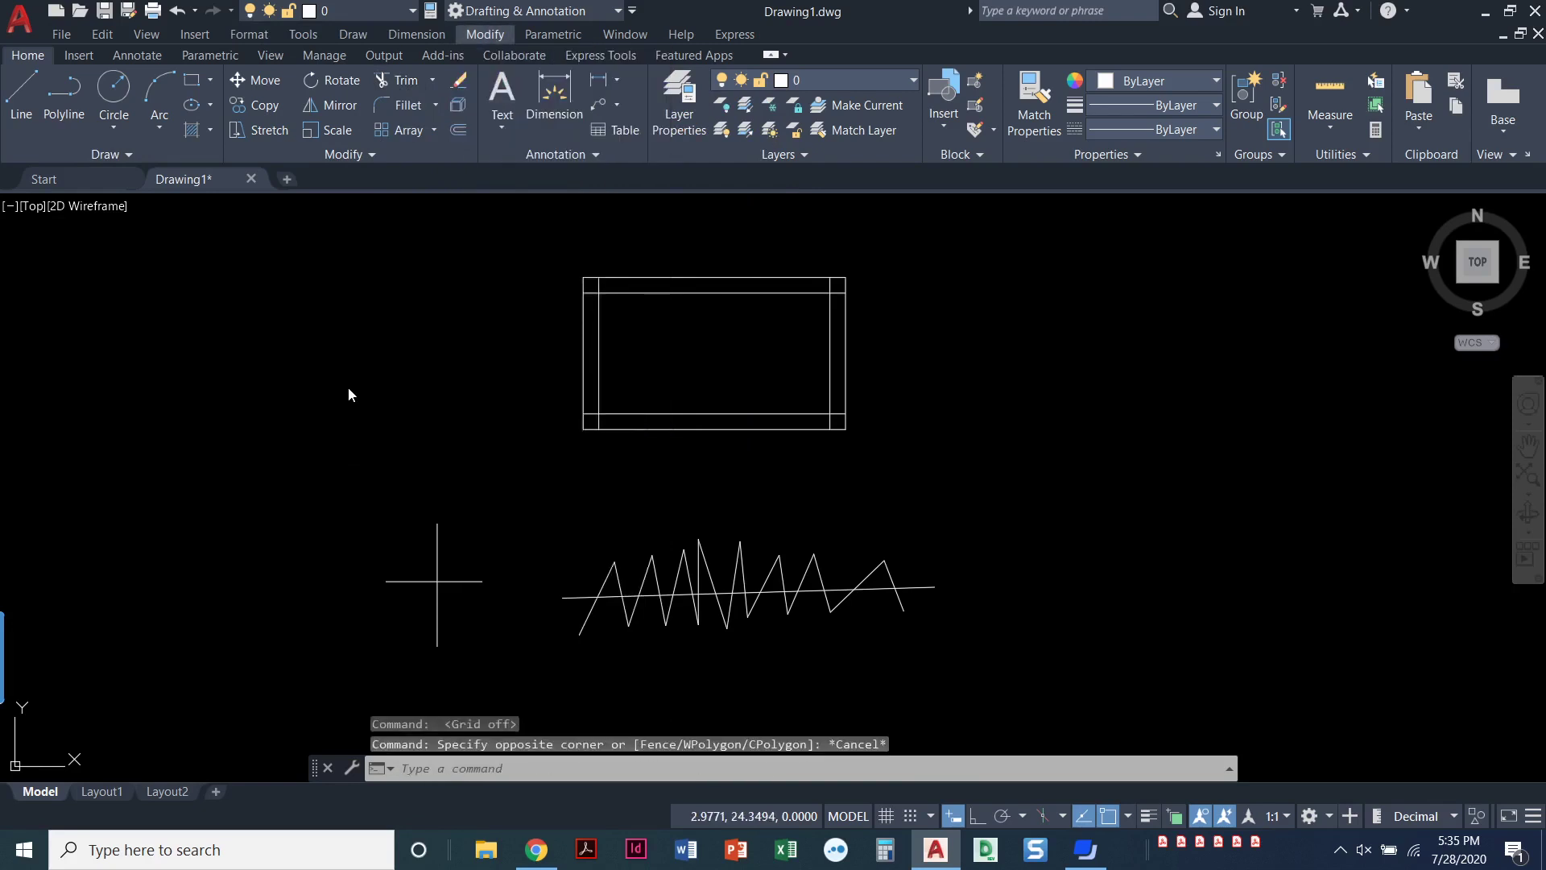
# Trim the long line's segment between the two legs of the first zigzag peak and end the Trim command.
pyautogui.click(402, 82)
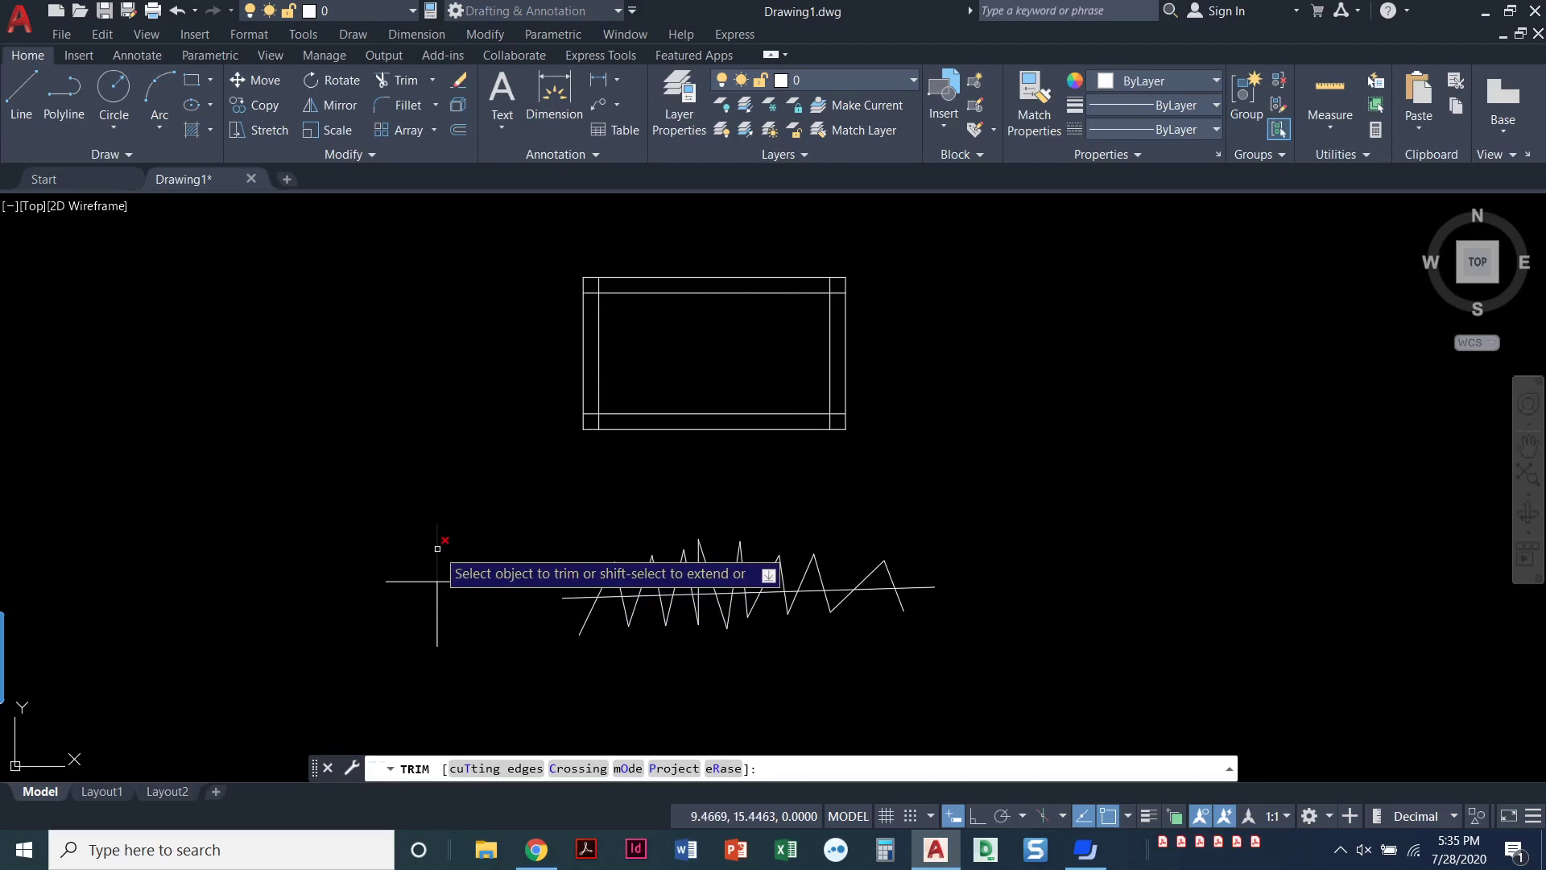
pyautogui.scroll(4, 437, 549)
pyautogui.moveTo(437, 548)
pyautogui.mouseDown(button='middle')
pyautogui.moveTo(464, 442)
pyautogui.moveTo(581, 414)
pyautogui.mouseUp(button='middle')
pyautogui.scroll(2, 474, 437)
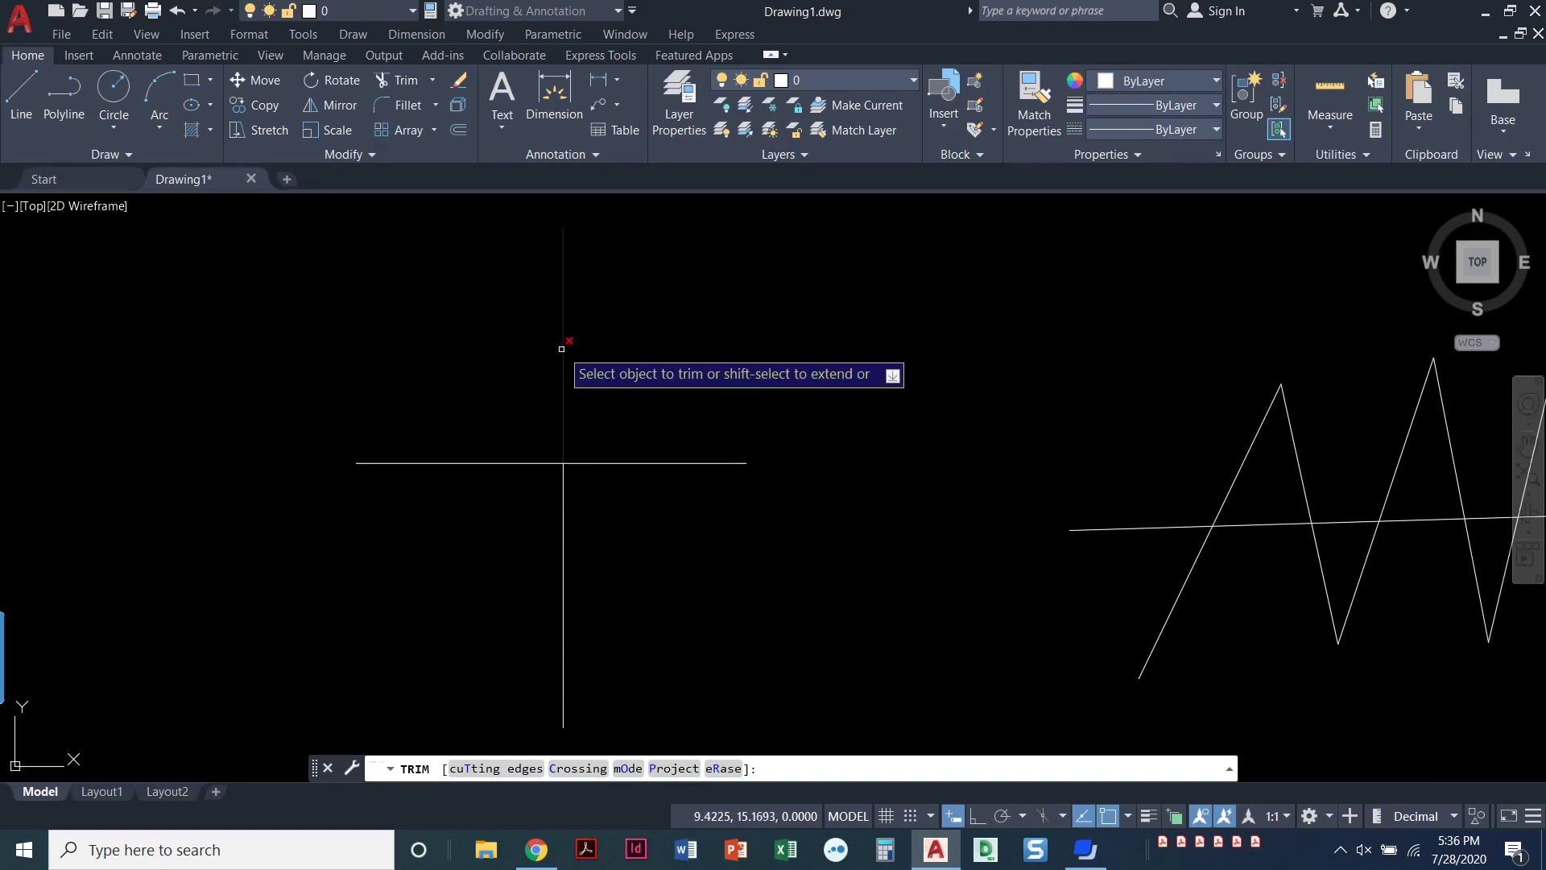
pyautogui.moveTo(680, 351); pyautogui.dragTo(749, 347, button='middle')
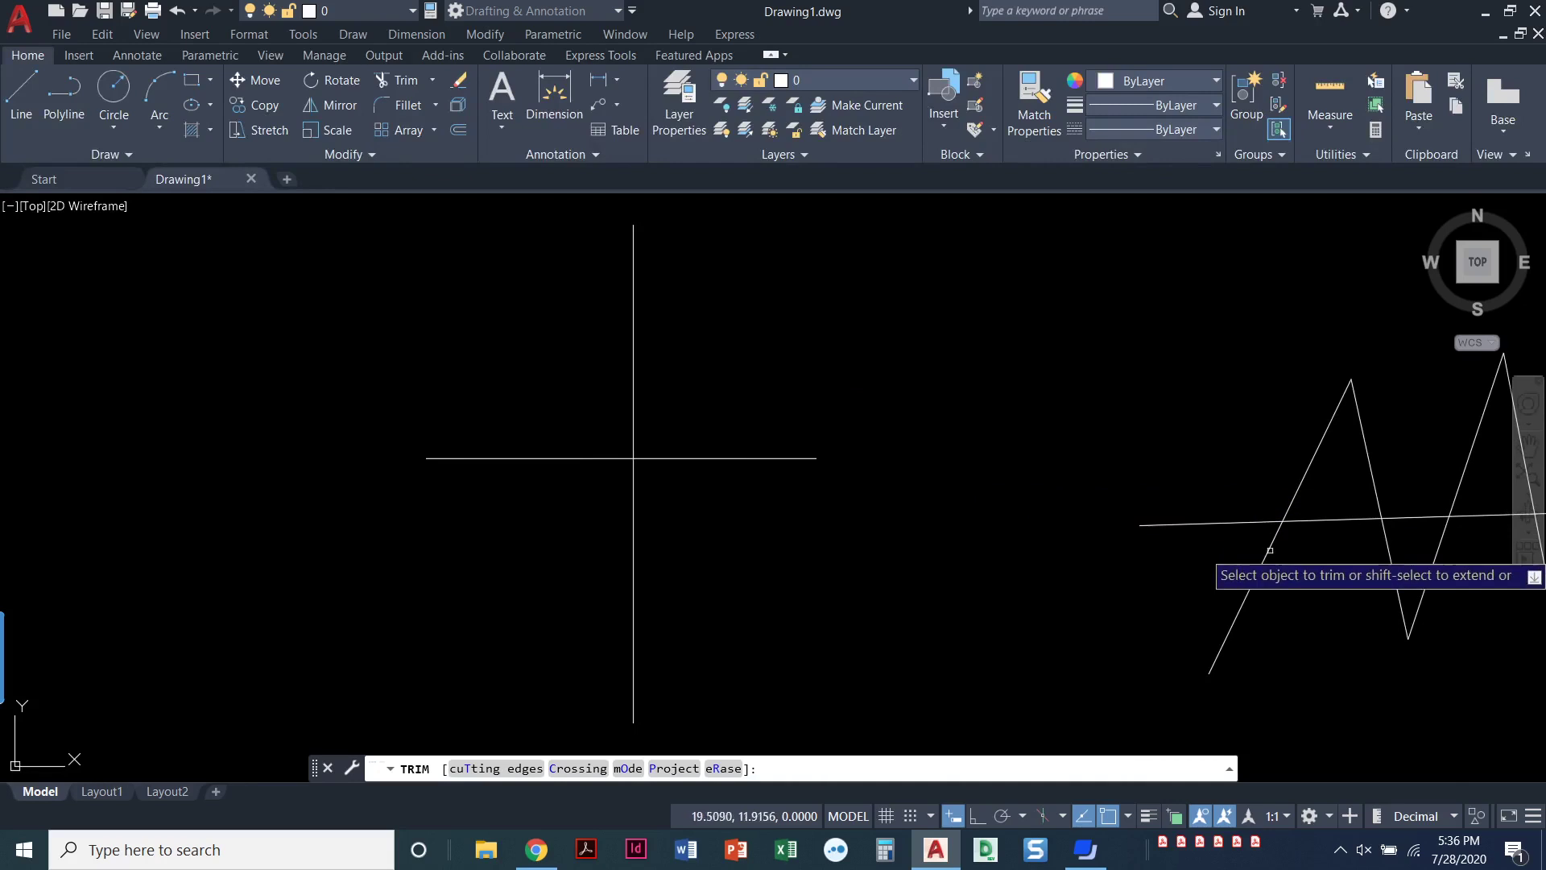
pyautogui.click(1324, 520)
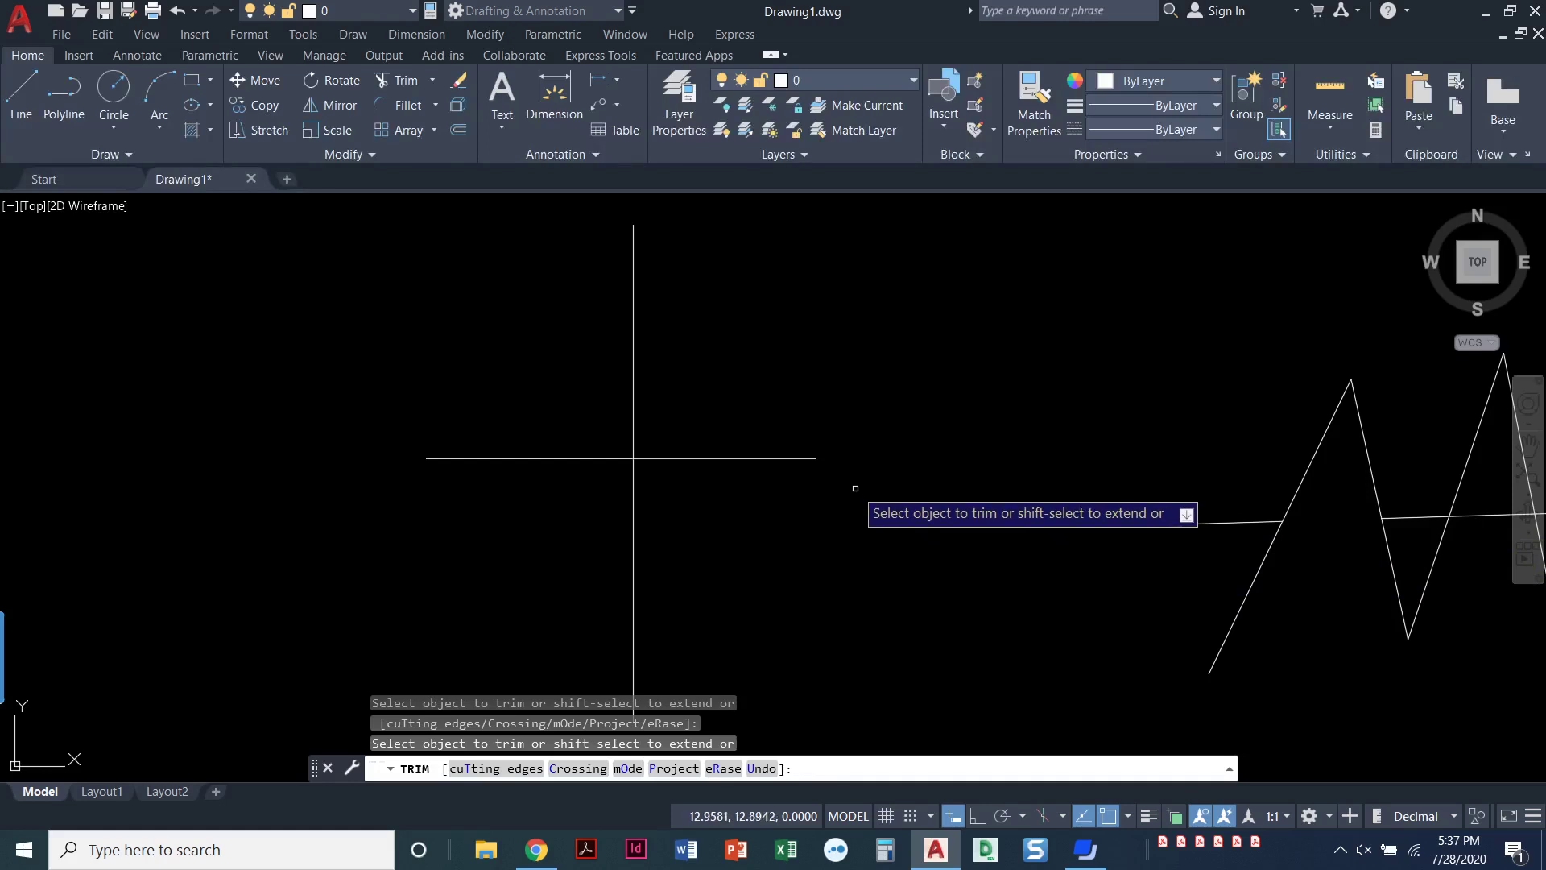
pyautogui.moveTo(862, 480); pyautogui.dragTo(883, 472, button='middle')
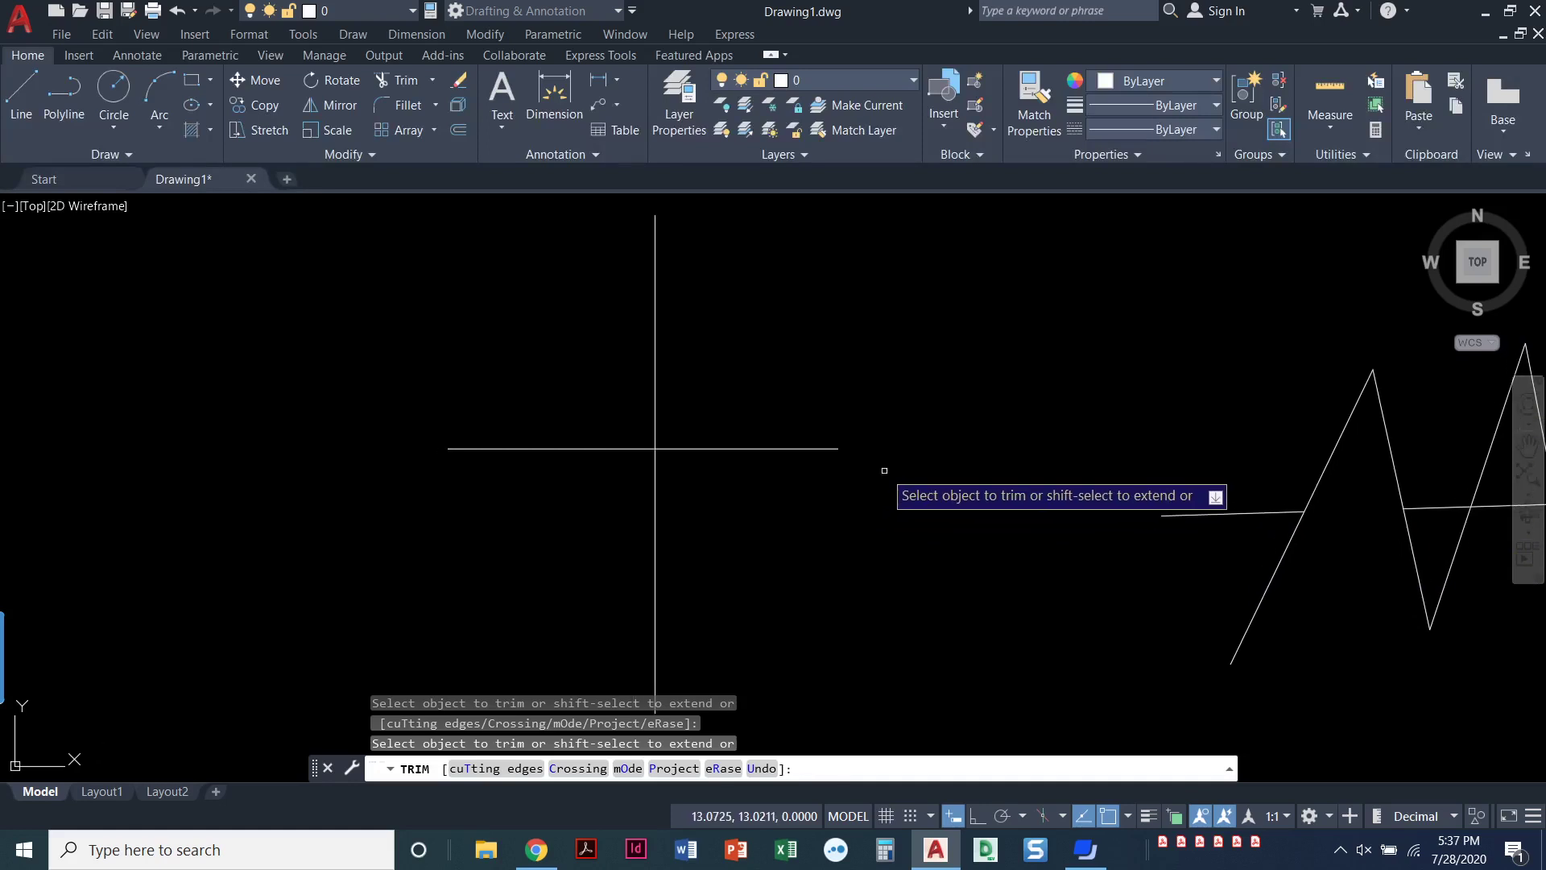
pyautogui.press('Escape')
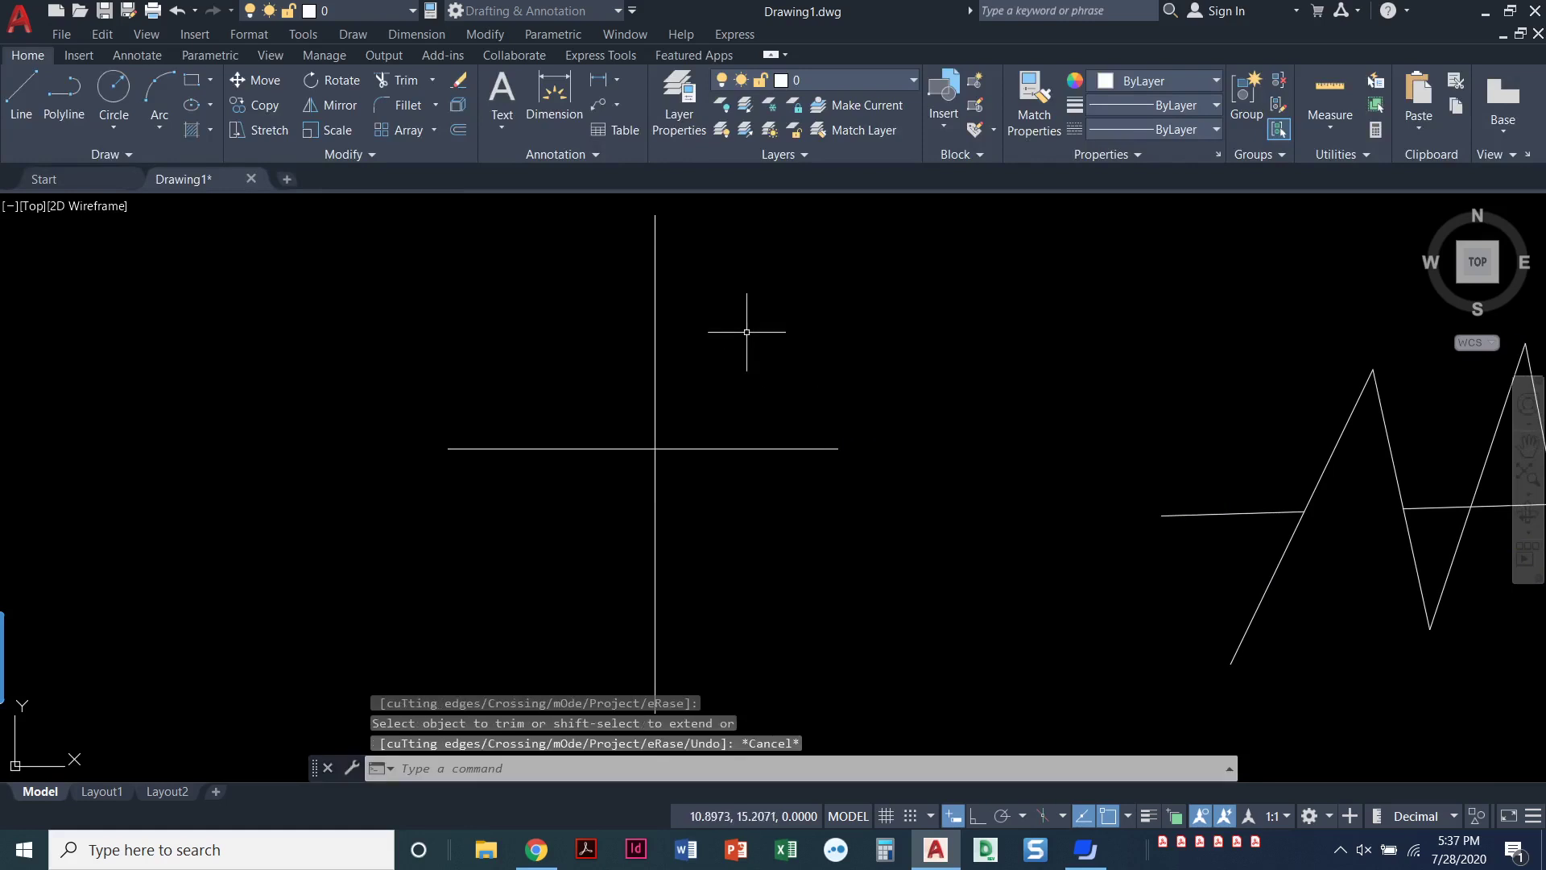
# Trim away all four arms of the two crossing lines, starting with the upper and right arms.
pyautogui.click(396, 79)
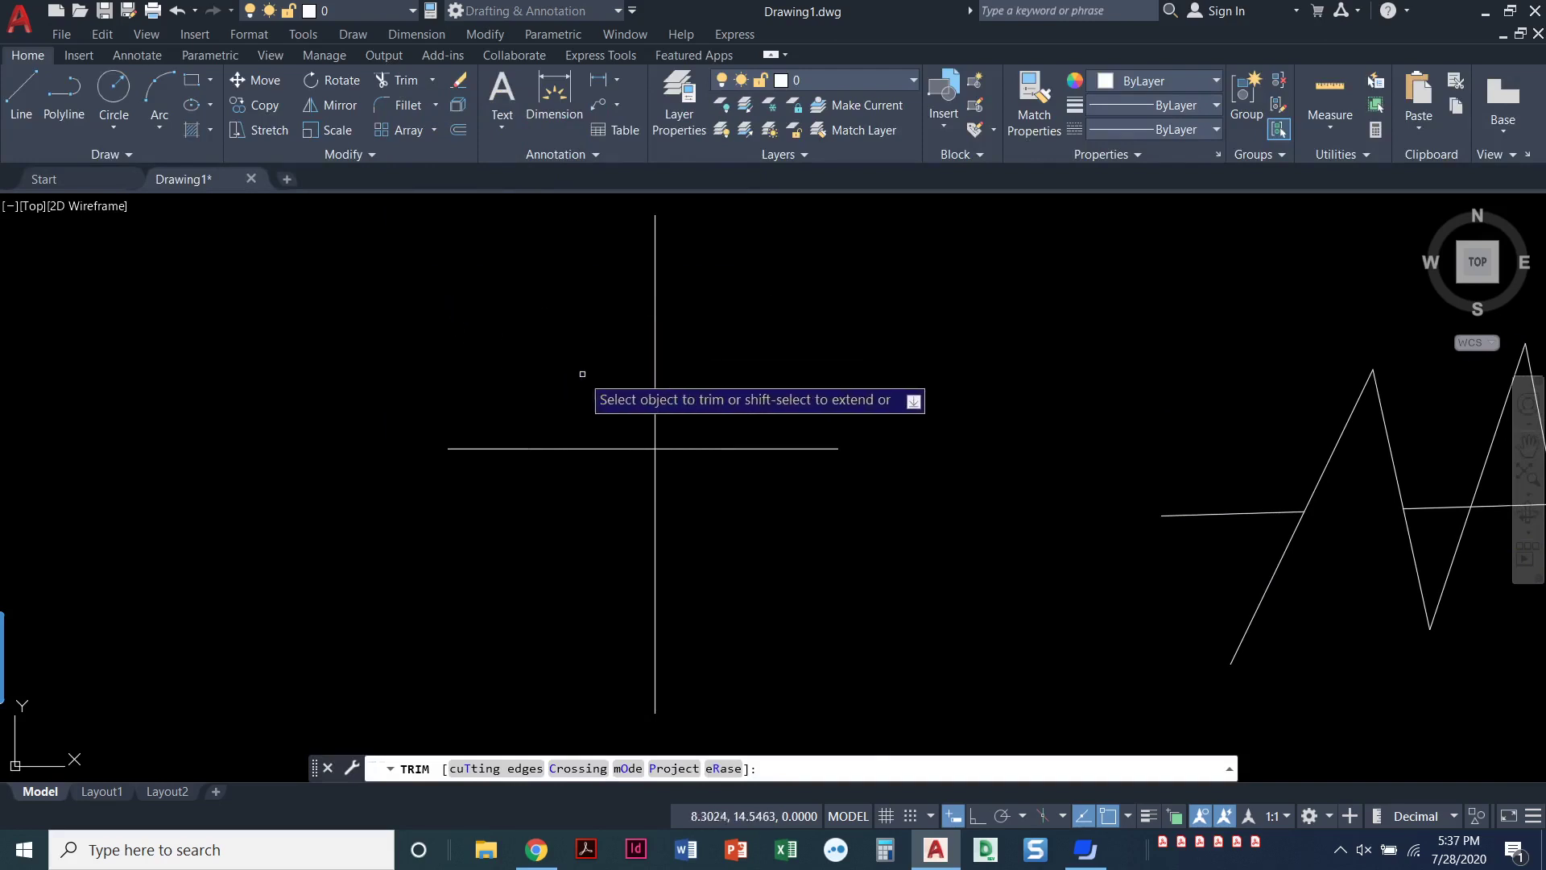
pyautogui.click(654, 398)
pyautogui.moveTo(486, 534); pyautogui.dragTo(505, 452, button='middle')
pyautogui.click(741, 367)
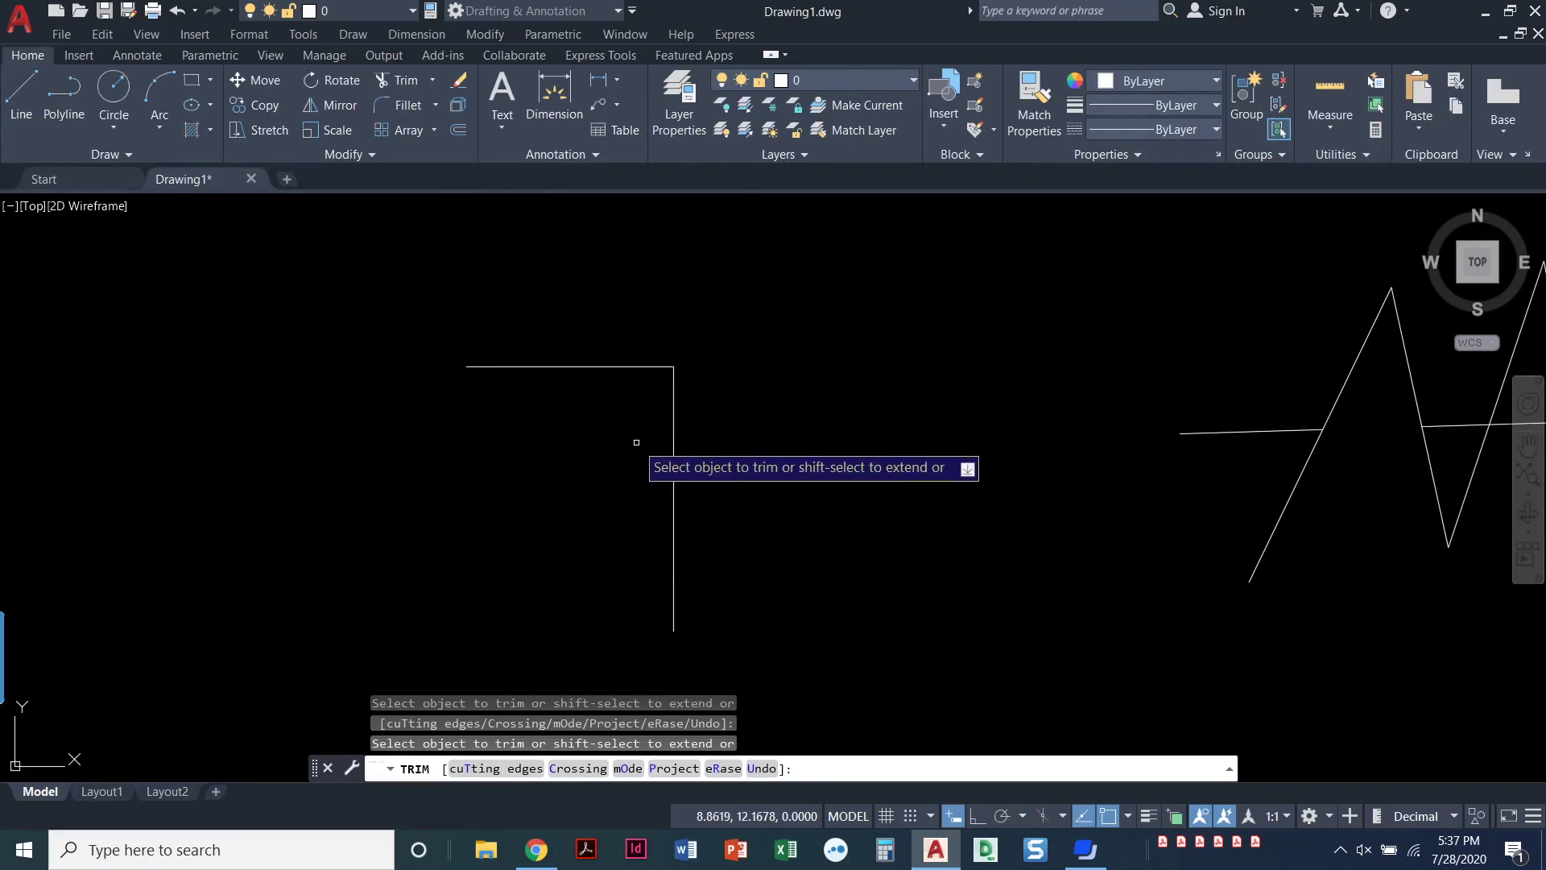
pyautogui.click(673, 493)
pyautogui.click(644, 364)
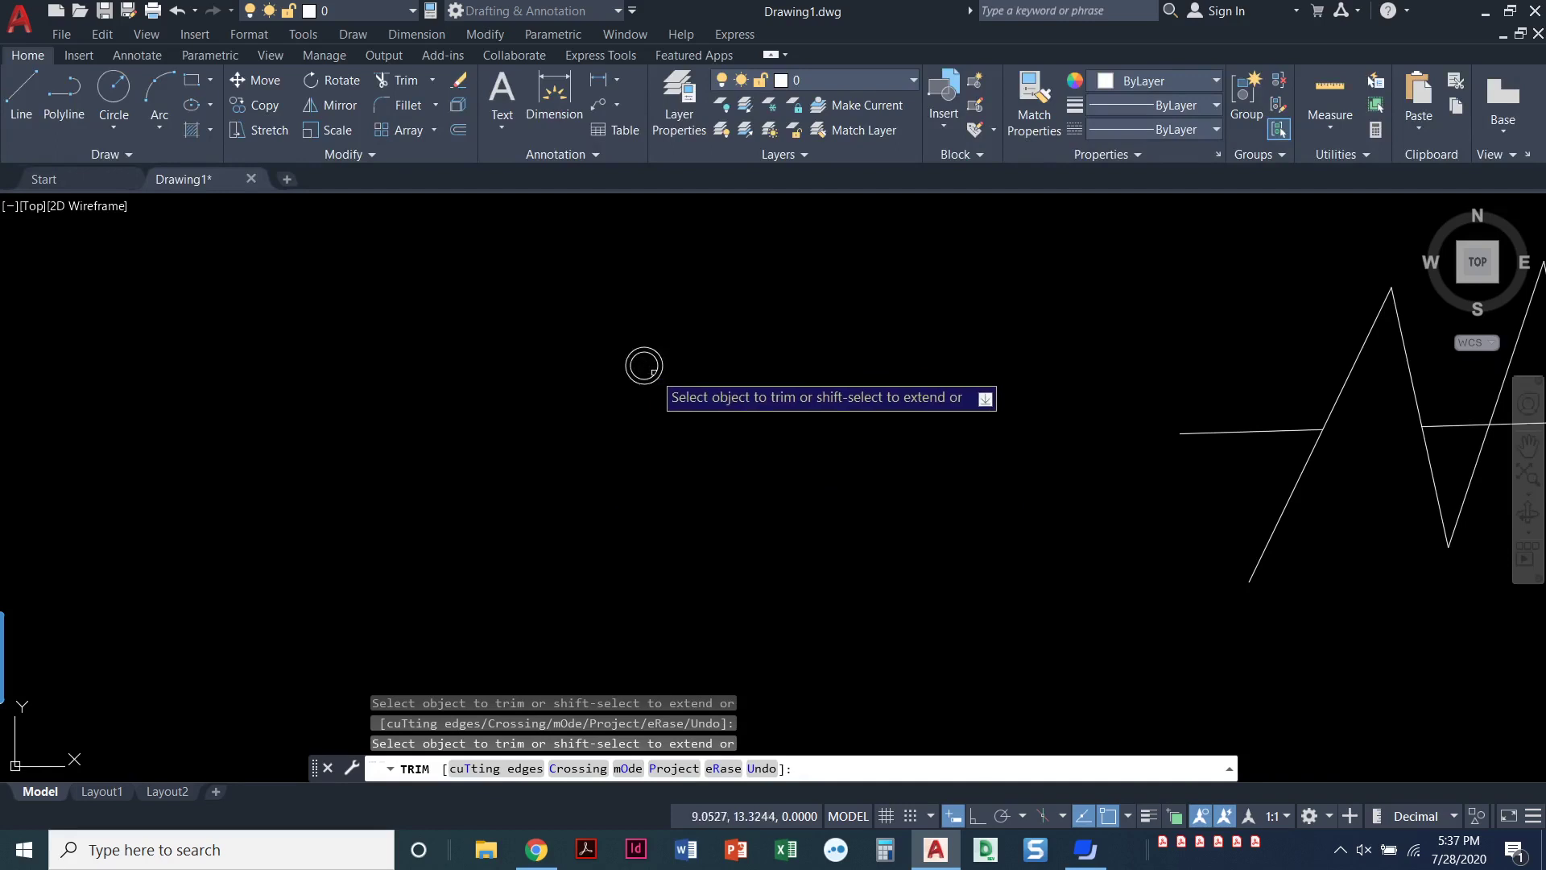
# Trim the zigzag's second valley, the second peak and the adjoining rising leg, above and below the long line.
pyautogui.scroll(-2, 785, 463)
pyautogui.moveTo(769, 467); pyautogui.dragTo(205, 461, button='middle')
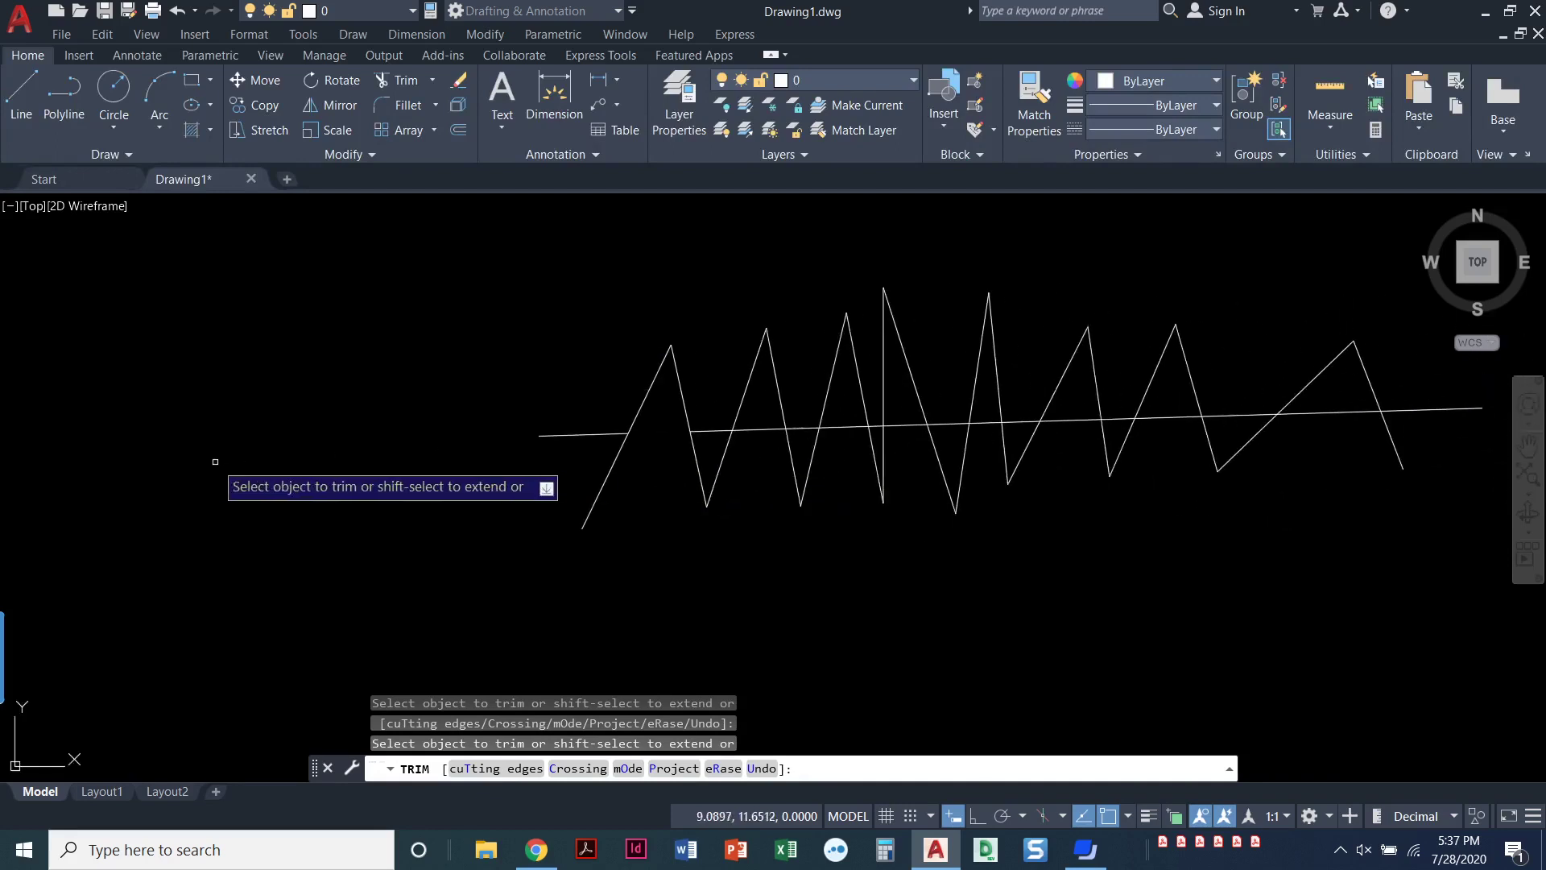
pyautogui.moveTo(721, 520); pyautogui.dragTo(462, 542, button='middle')
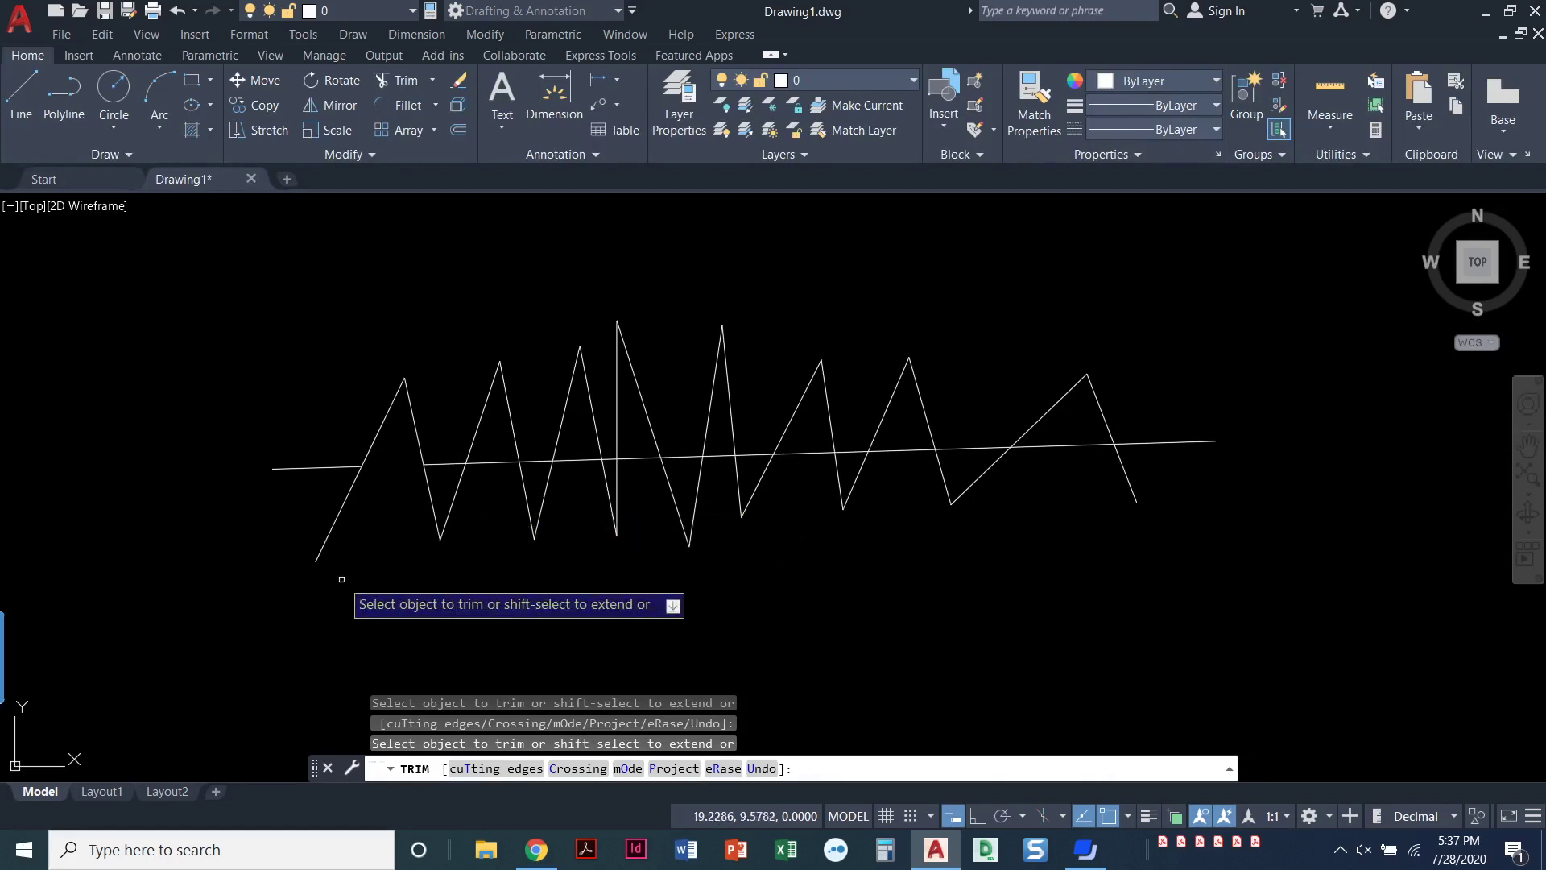
pyautogui.moveTo(355, 576); pyautogui.dragTo(336, 602, button='middle')
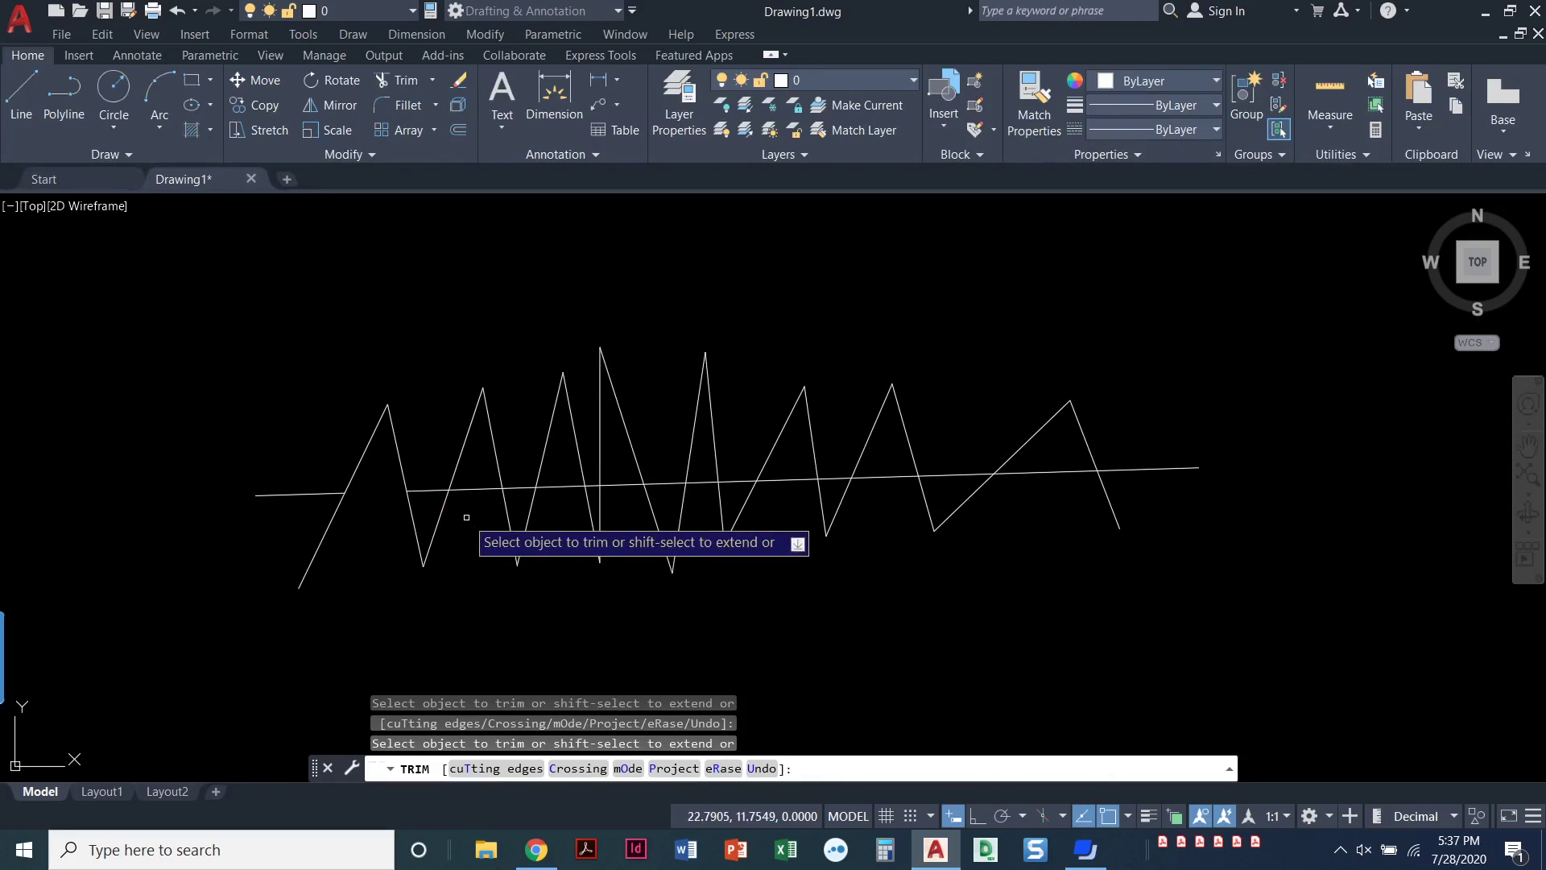
pyautogui.click(460, 453)
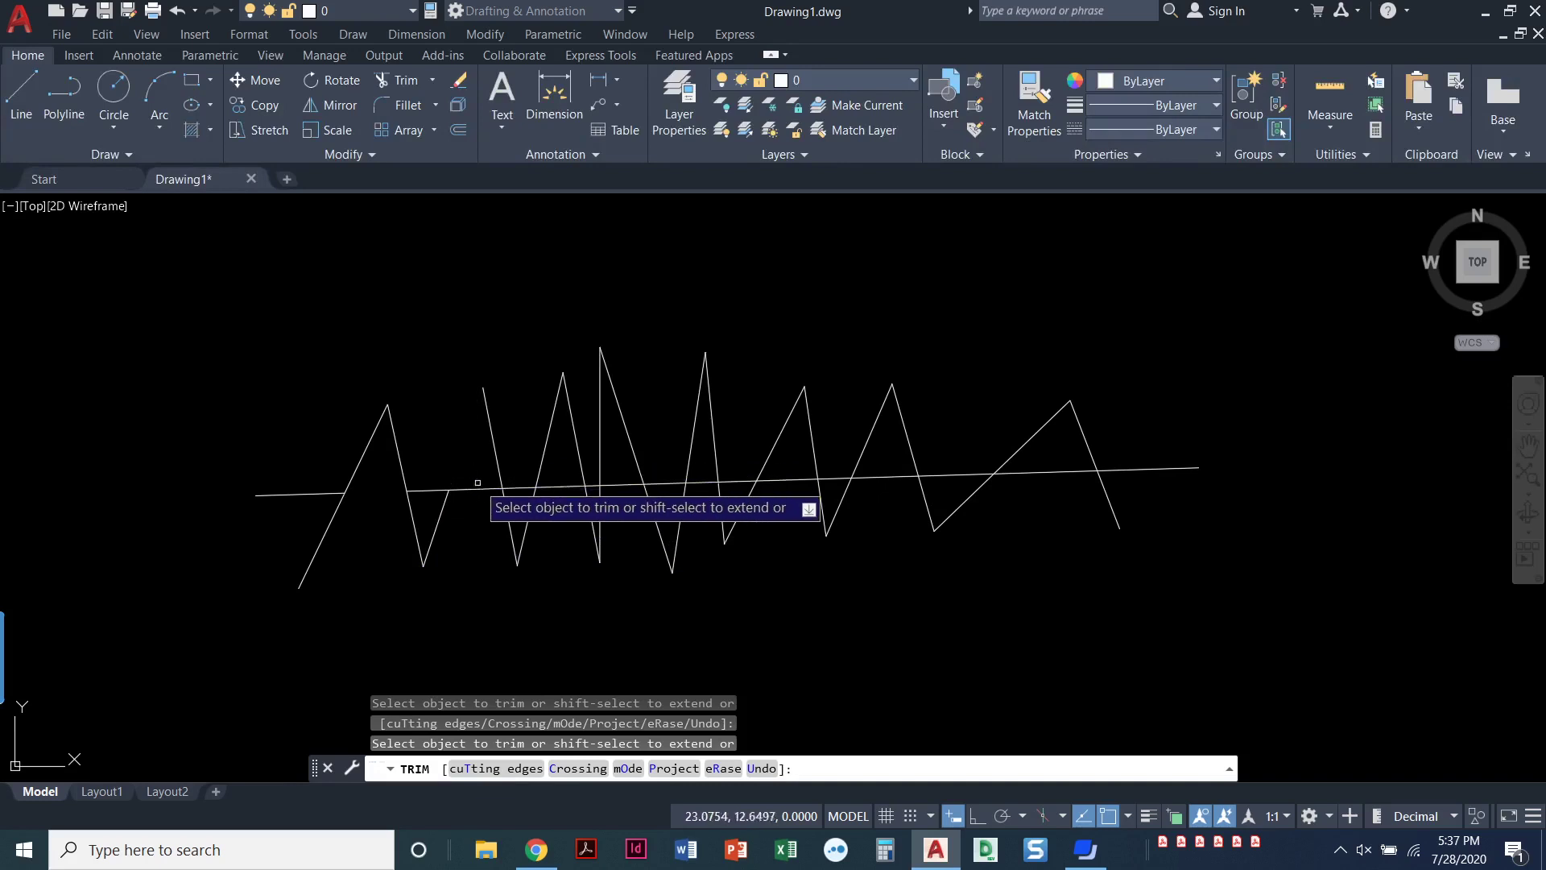
pyautogui.click(440, 516)
pyautogui.click(510, 526)
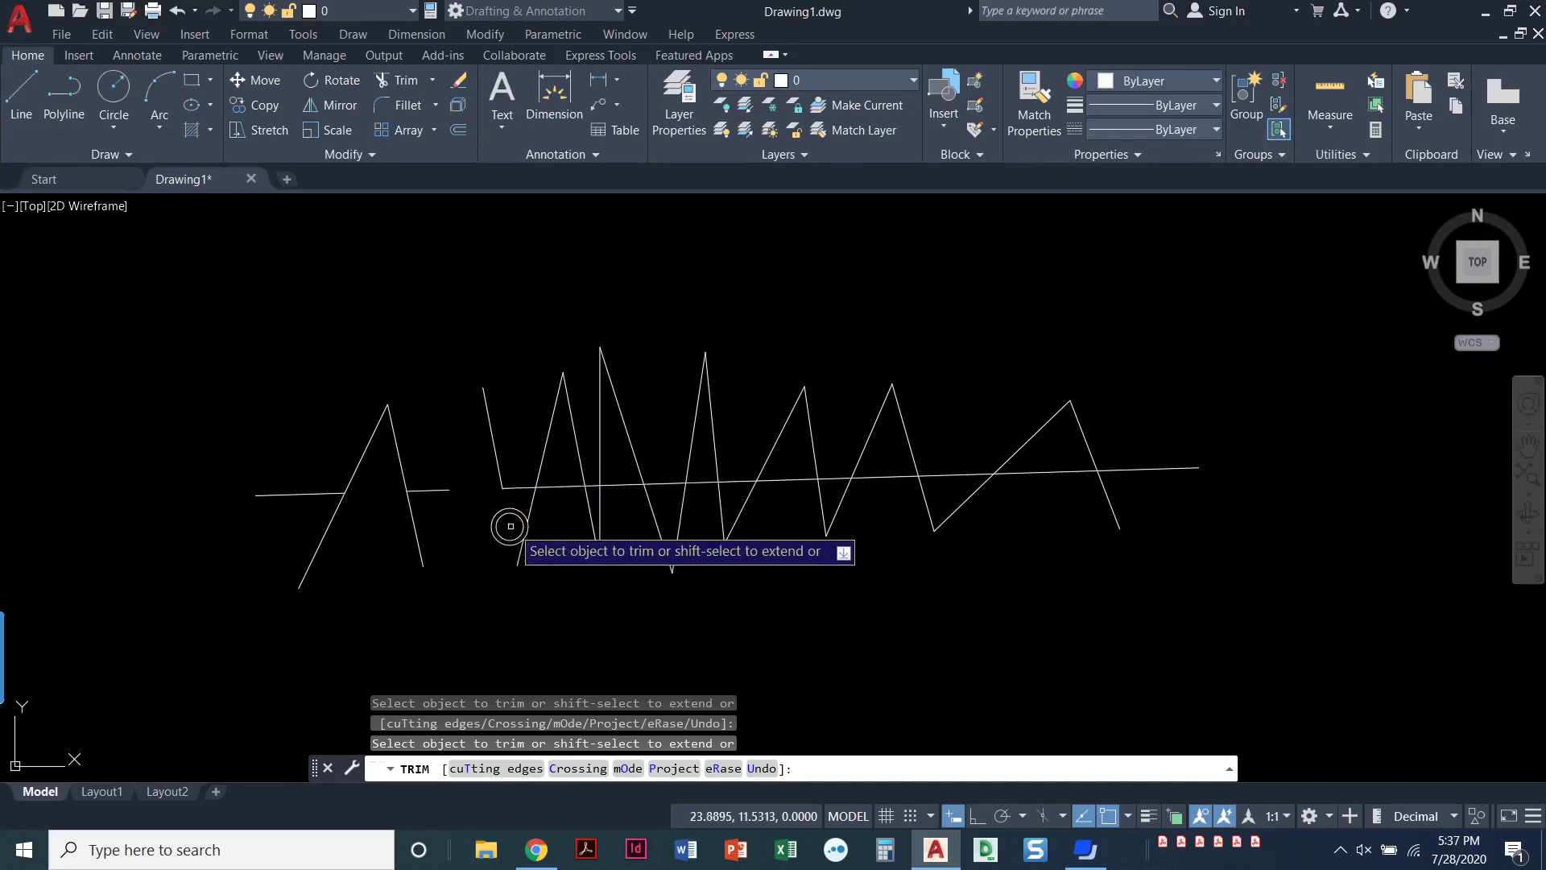
pyautogui.click(544, 446)
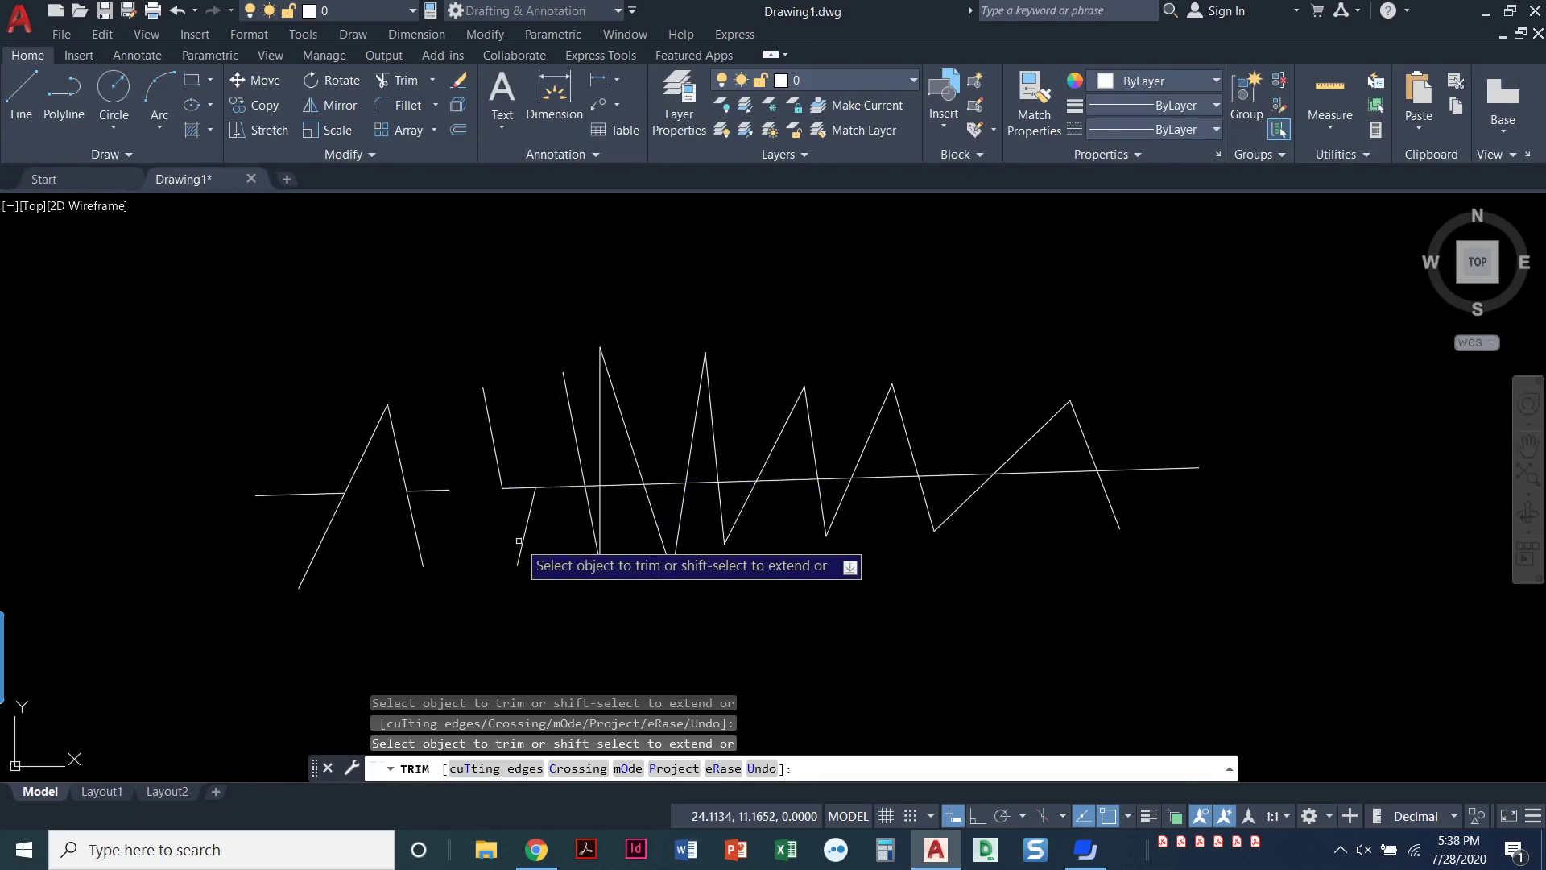
pyautogui.click(520, 538)
pyautogui.click(498, 474)
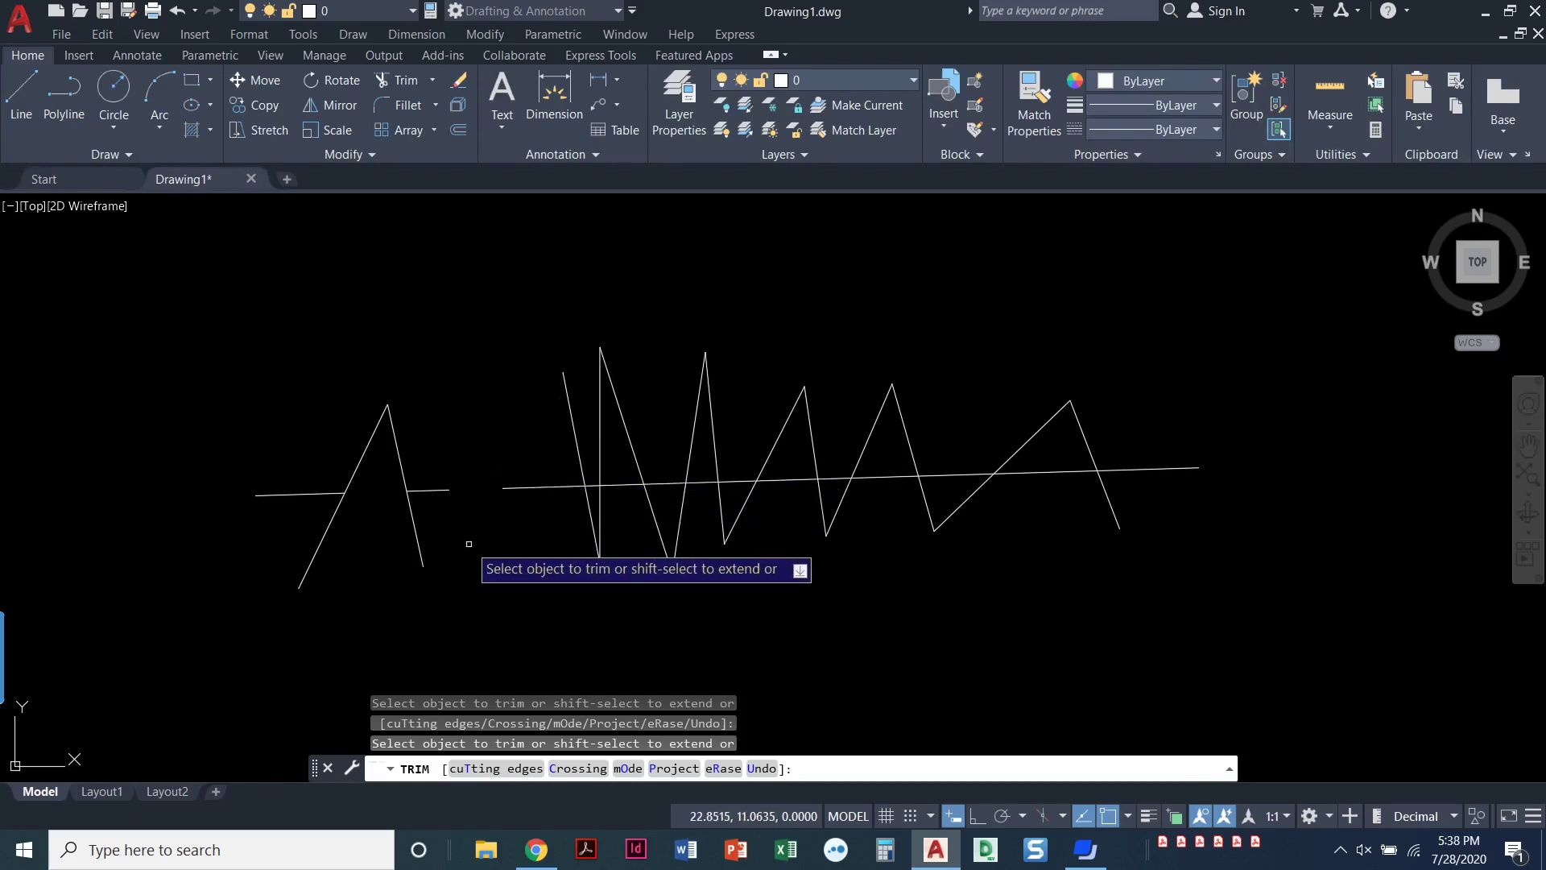
# Trim the overlapping line ends at all four corners of the double rectangle, leaving a clean inner rectangle.
pyautogui.scroll(-5, 479, 449)
pyautogui.moveTo(480, 449); pyautogui.dragTo(485, 660, button='middle')
pyautogui.scroll(2, 620, 466)
pyautogui.moveTo(620, 466); pyautogui.dragTo(708, 541, button='middle')
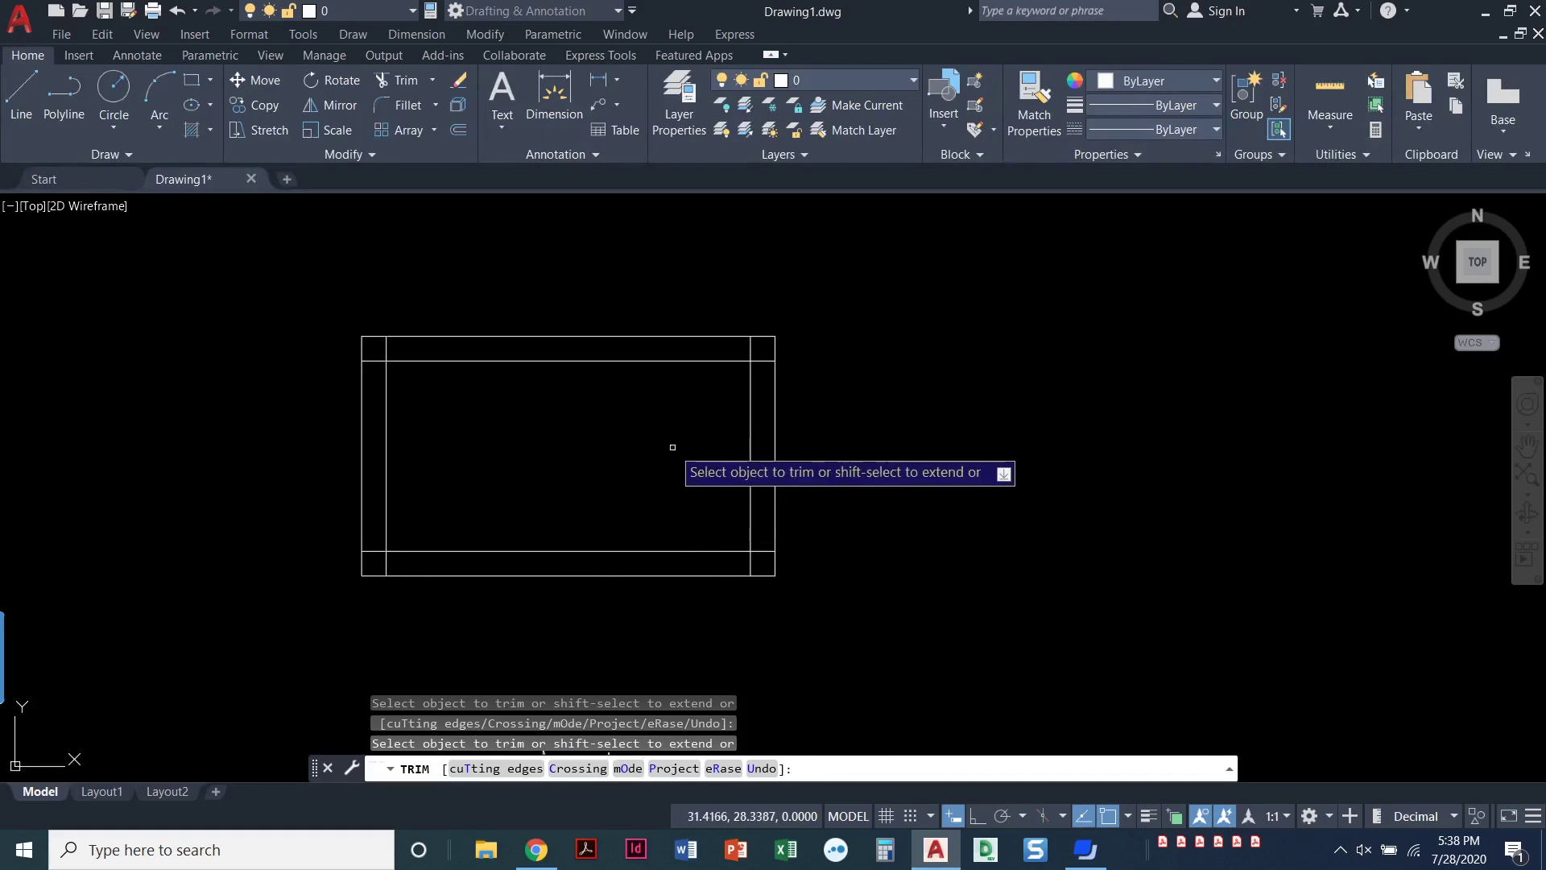
pyautogui.scroll(2, 757, 553)
pyautogui.scroll(-2, 753, 566)
pyautogui.moveTo(752, 567); pyautogui.dragTo(821, 588, button='middle')
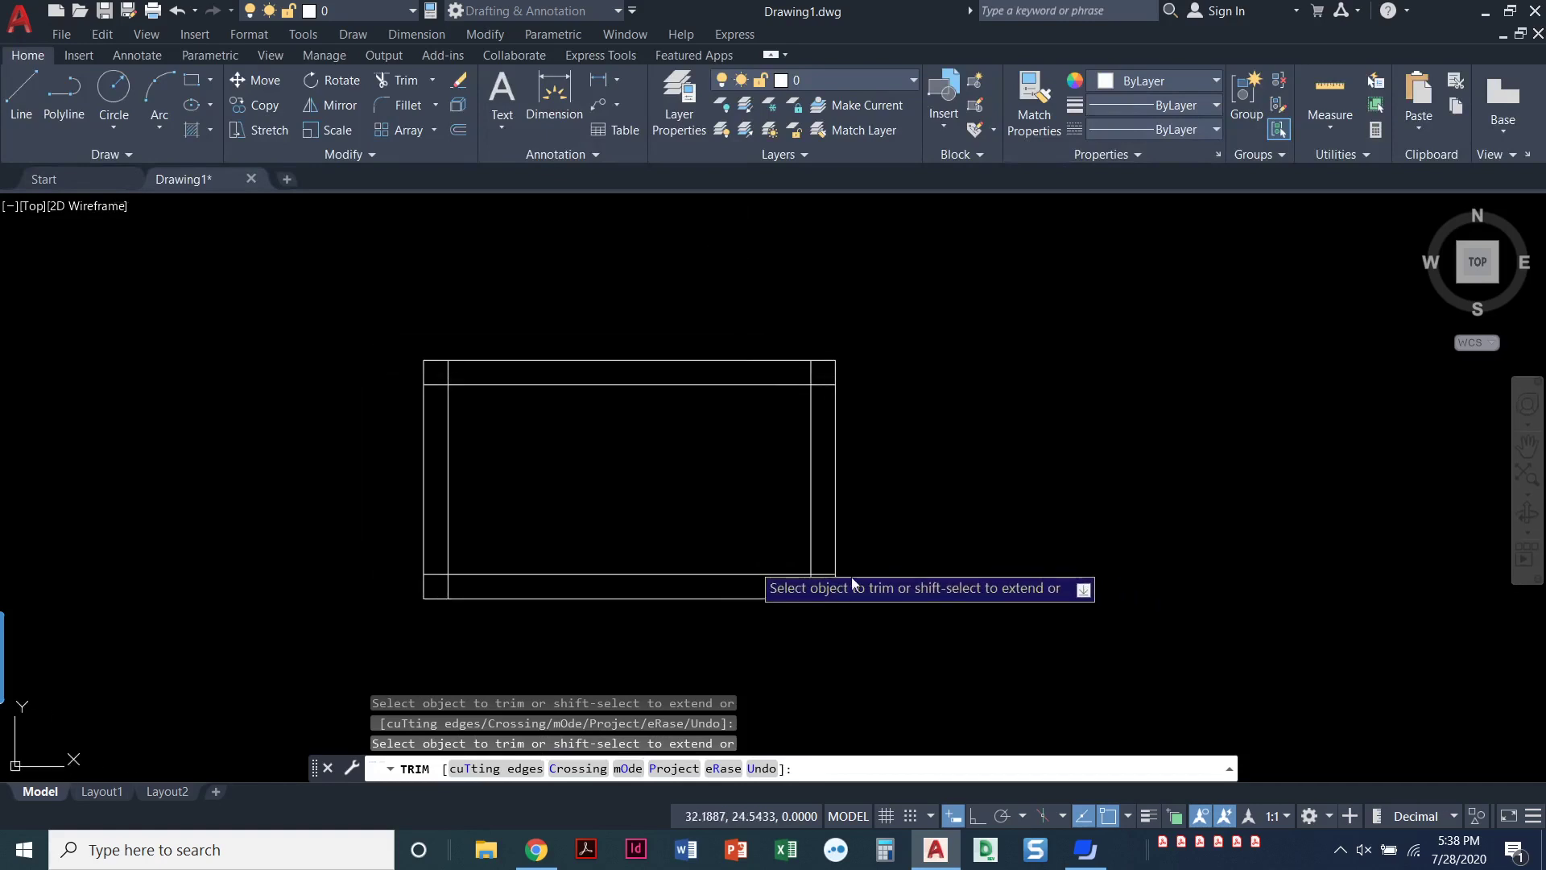
pyautogui.scroll(2, 680, 555)
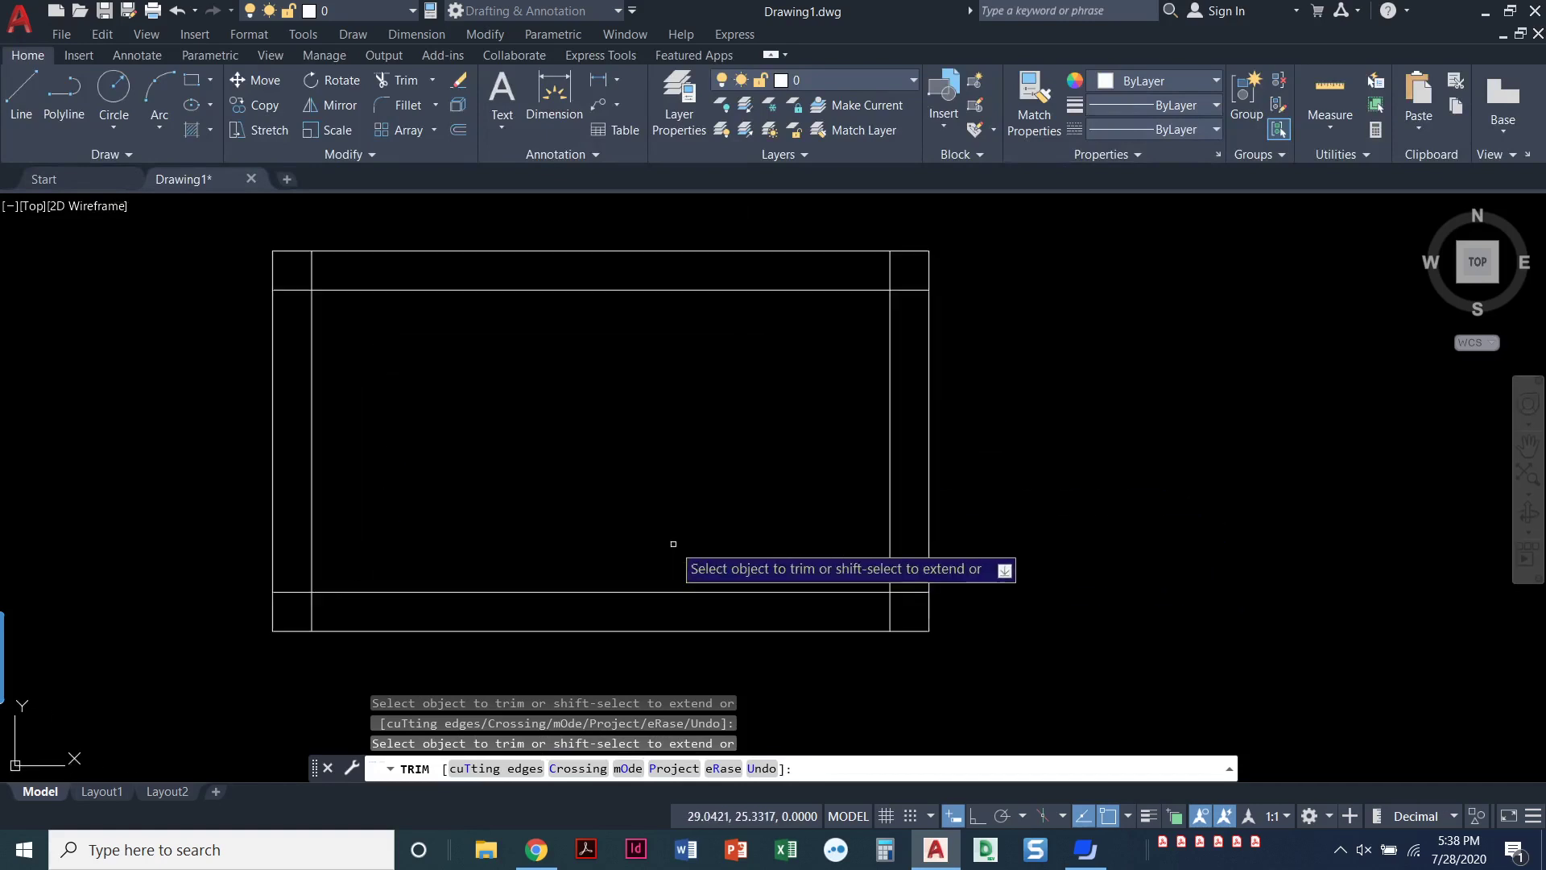
pyautogui.moveTo(673, 544); pyautogui.dragTo(688, 541, button='middle')
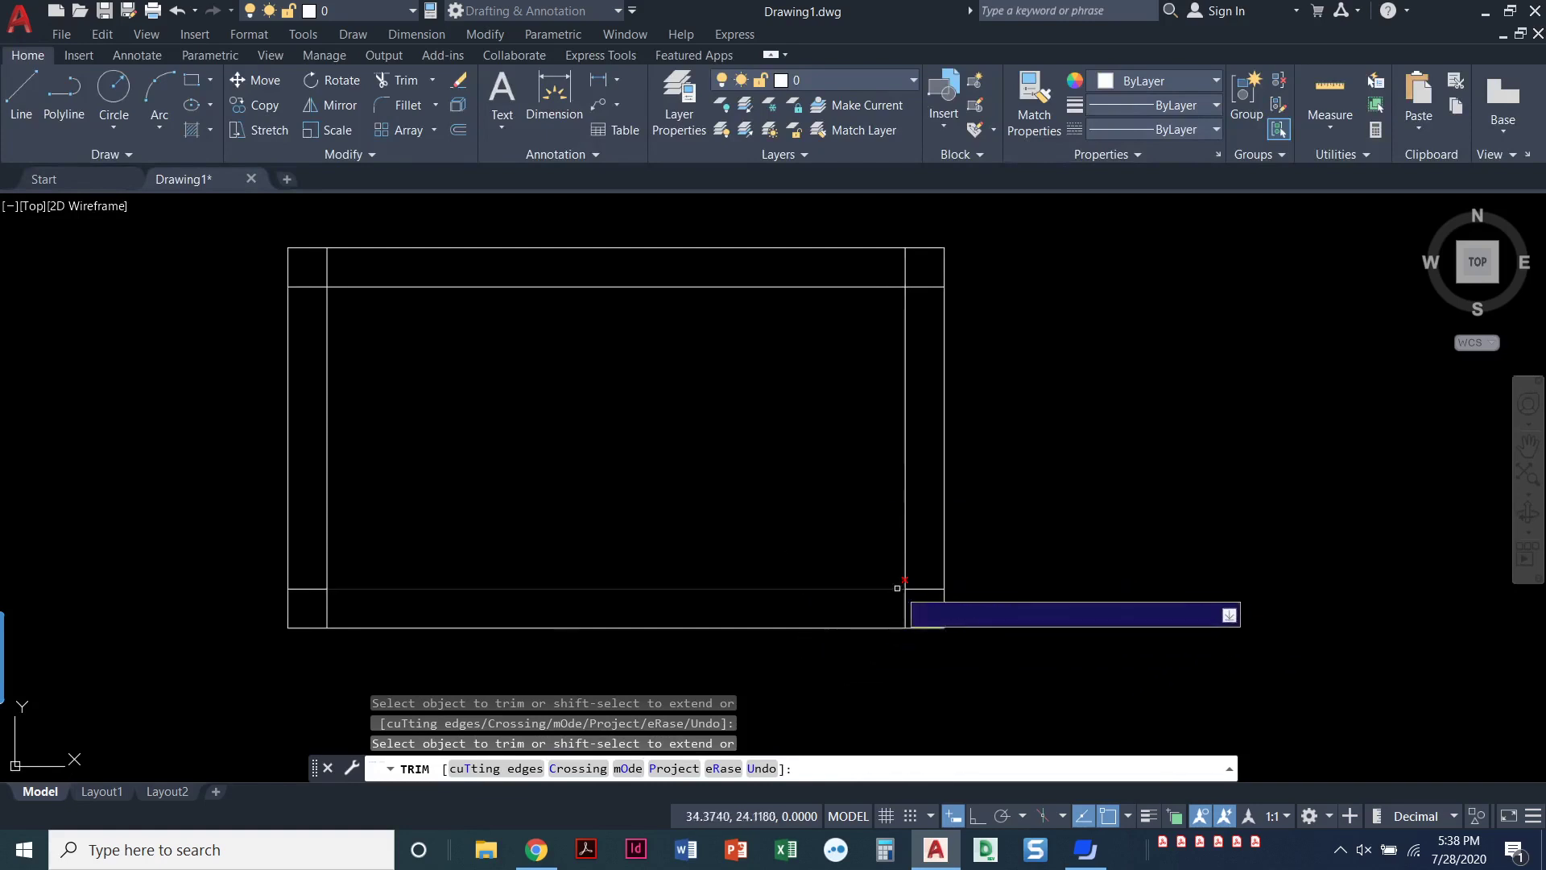
pyautogui.click(925, 589)
pyautogui.click(907, 607)
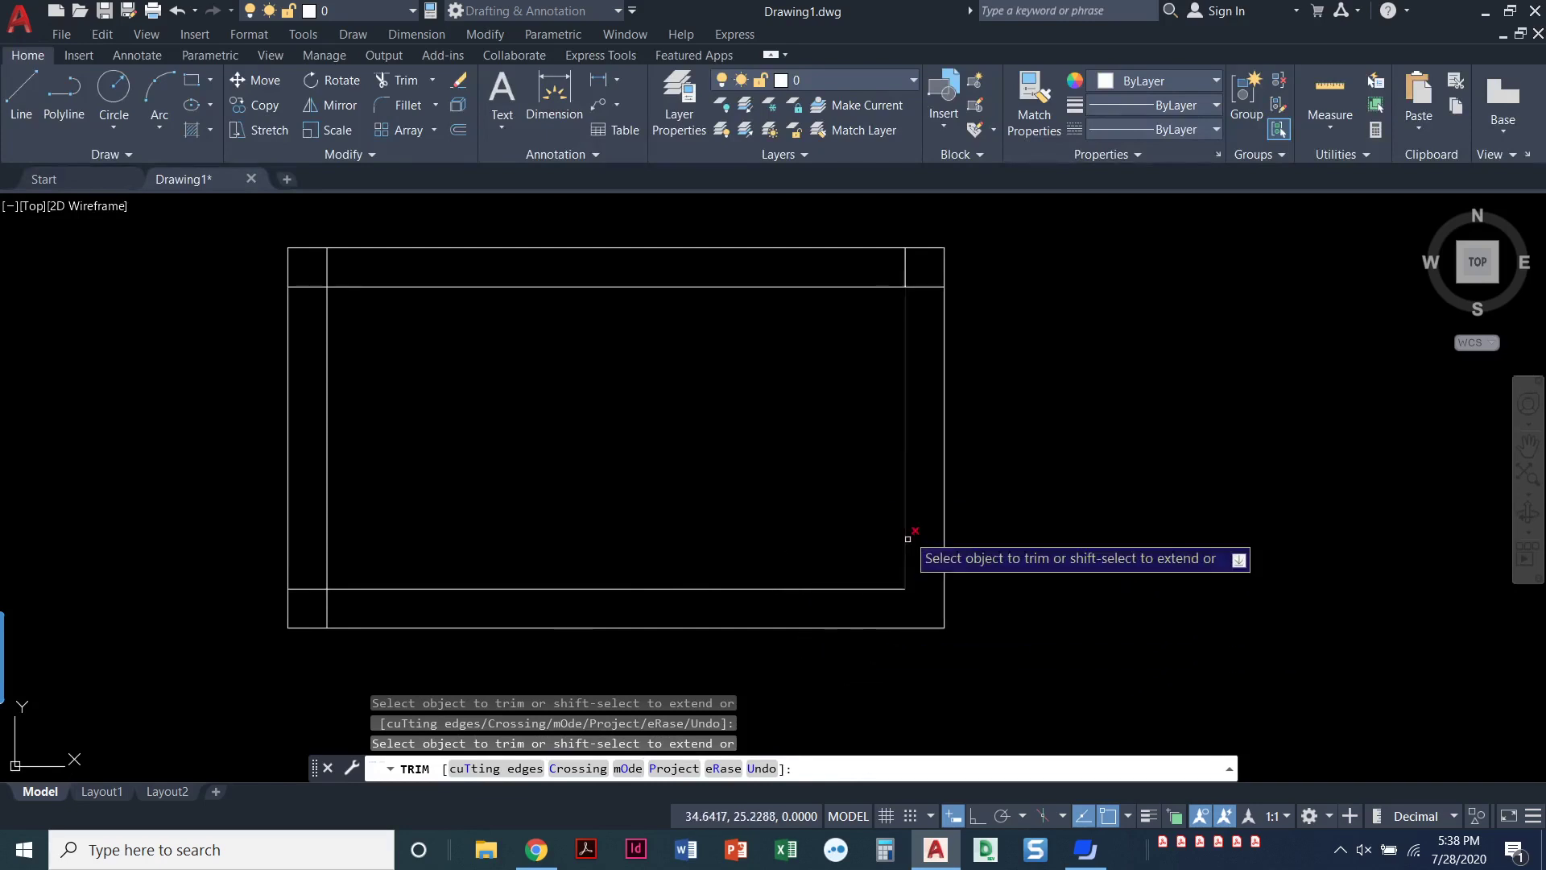
pyautogui.click(906, 261)
pyautogui.click(324, 262)
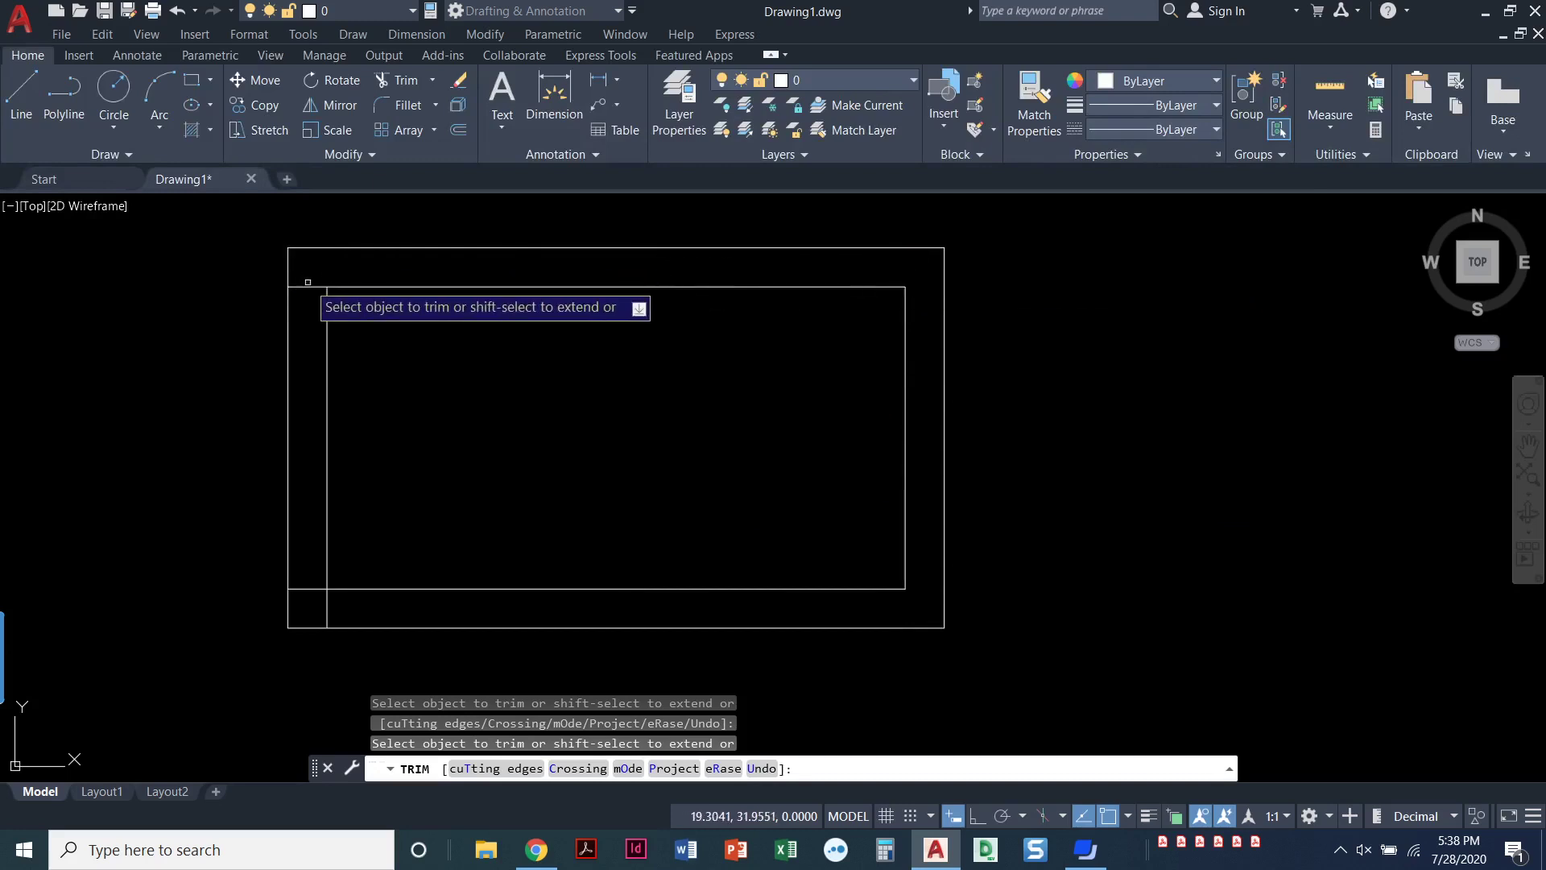
pyautogui.click(309, 588)
# Trim all zigzag parts below the long line at once with a freehand fence across them.
pyautogui.scroll(-4, 596, 541)
pyautogui.moveTo(596, 545); pyautogui.dragTo(472, 405, button='middle')
pyautogui.scroll(5, 500, 523)
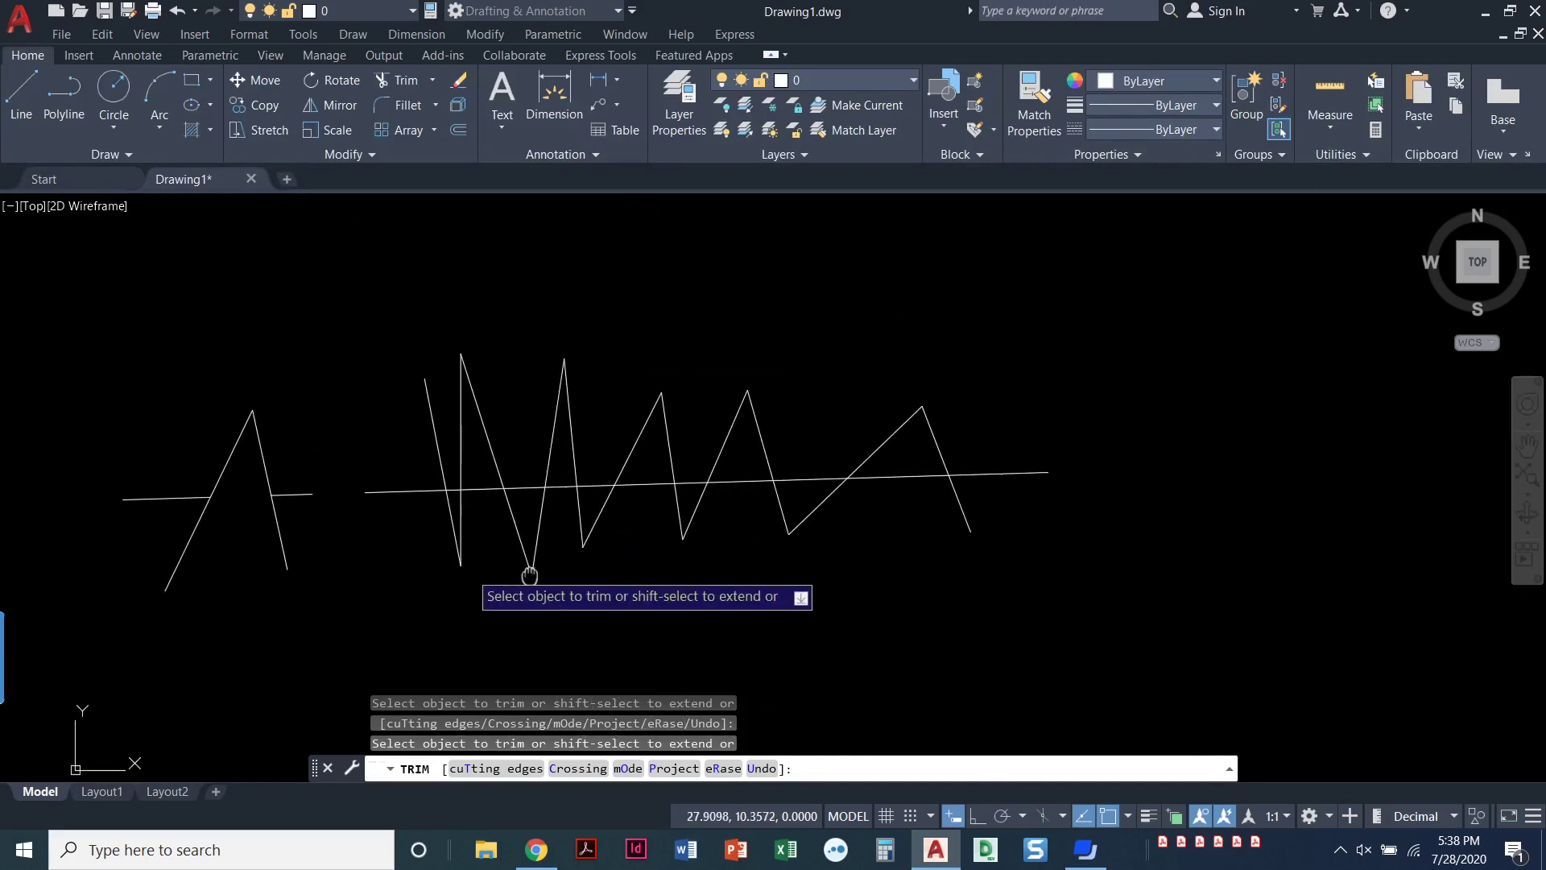
pyautogui.moveTo(528, 579)
pyautogui.mouseDown(button='middle')
pyautogui.moveTo(521, 625)
pyautogui.moveTo(555, 628)
pyautogui.mouseUp(button='middle')
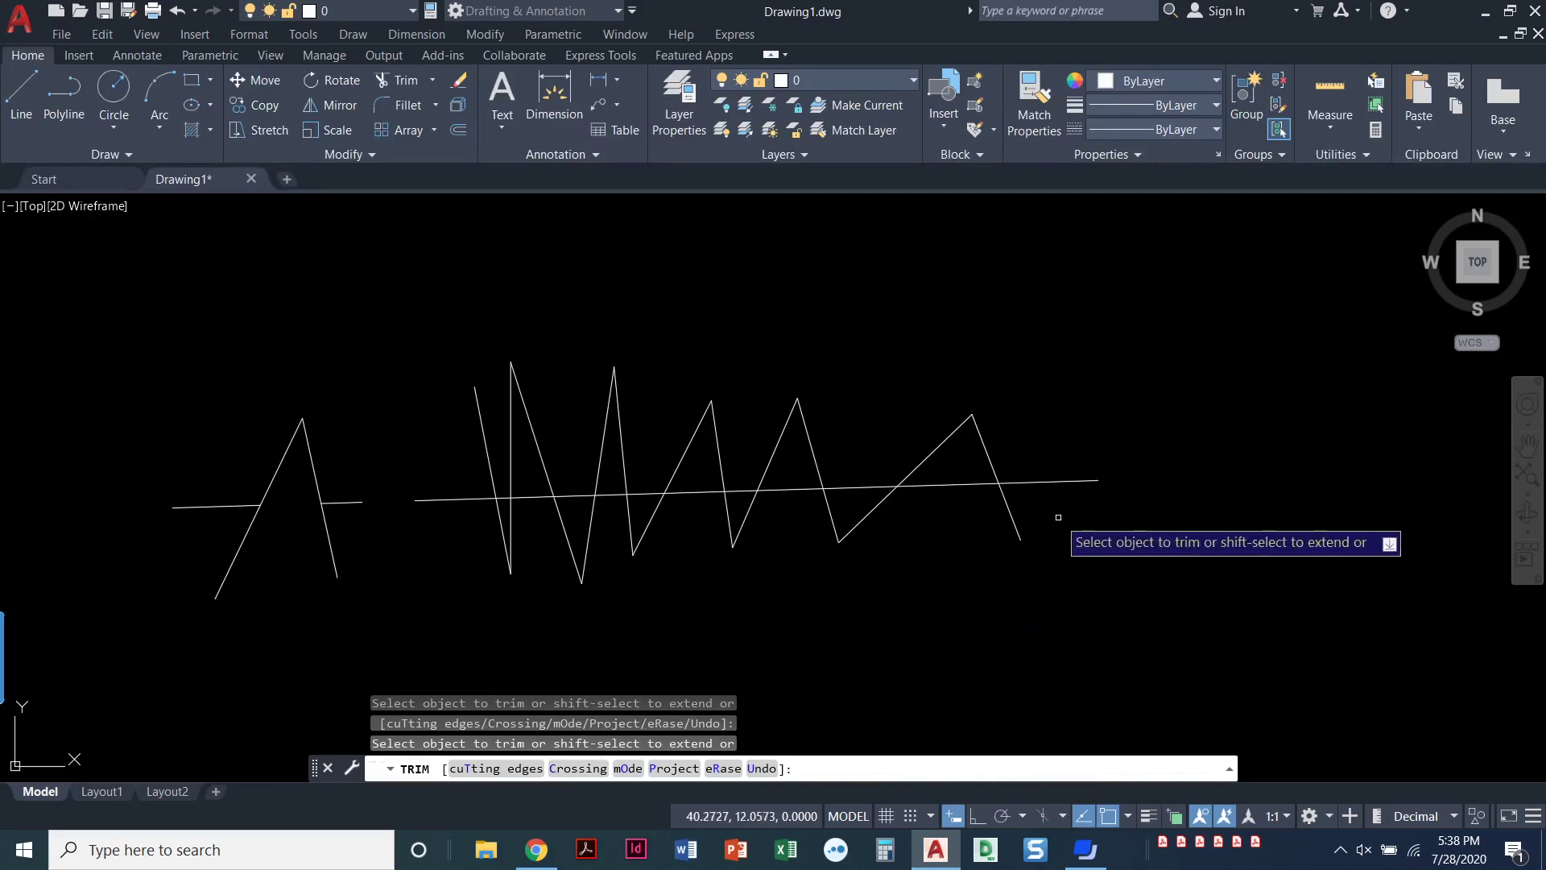
pyautogui.moveTo(1049, 503); pyautogui.dragTo(955, 515)
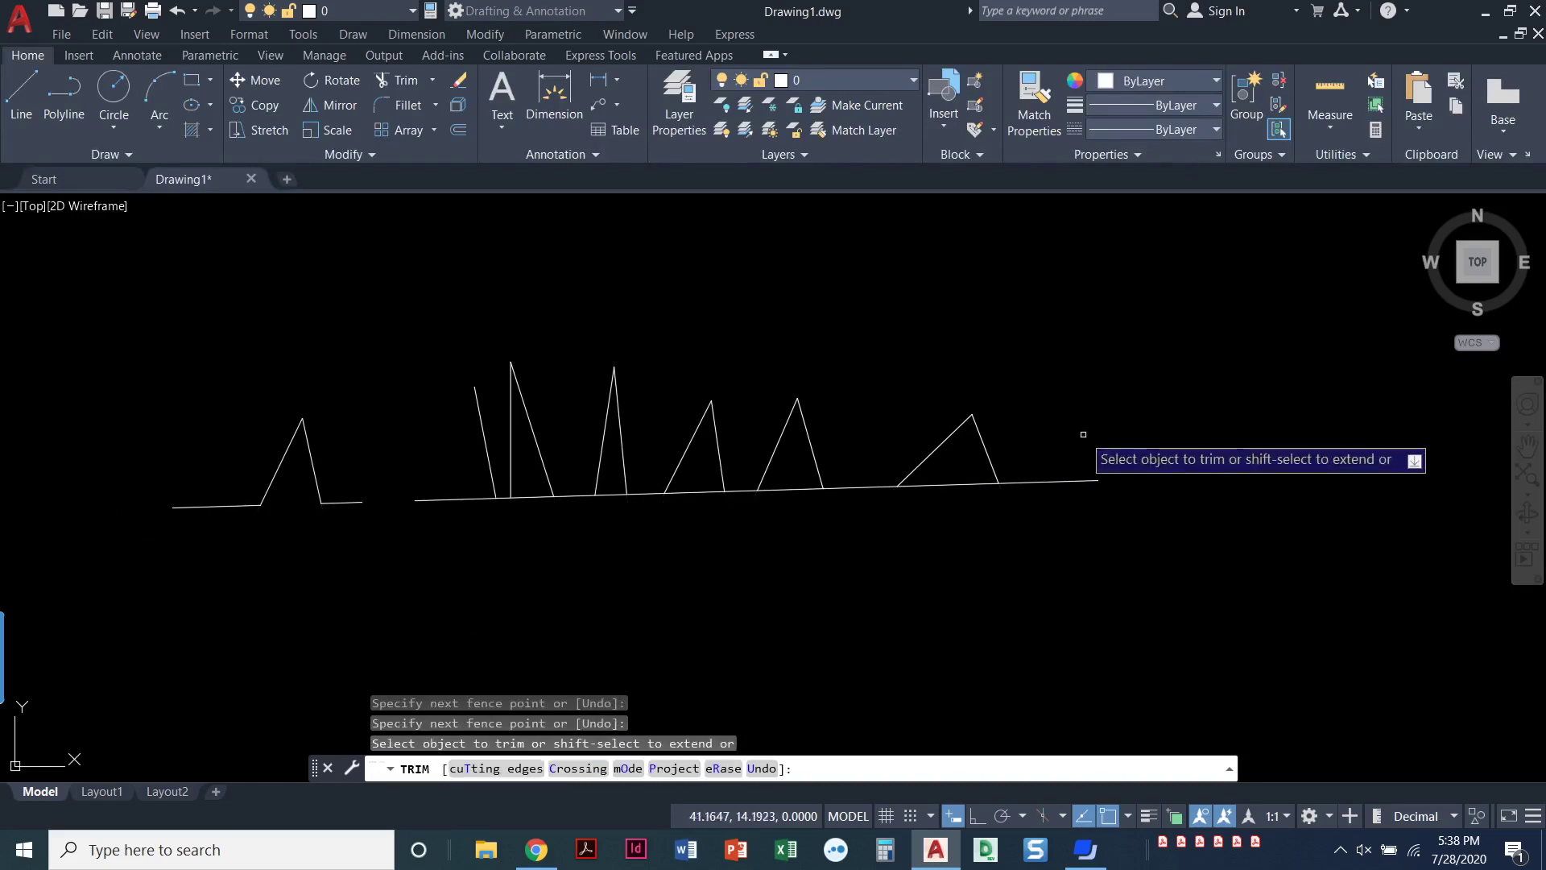
# Fence-trim the peaks above the long line and all remaining line pieces of the zigzag, and end the Trim command.
pyautogui.moveTo(1056, 439); pyautogui.dragTo(960, 440)
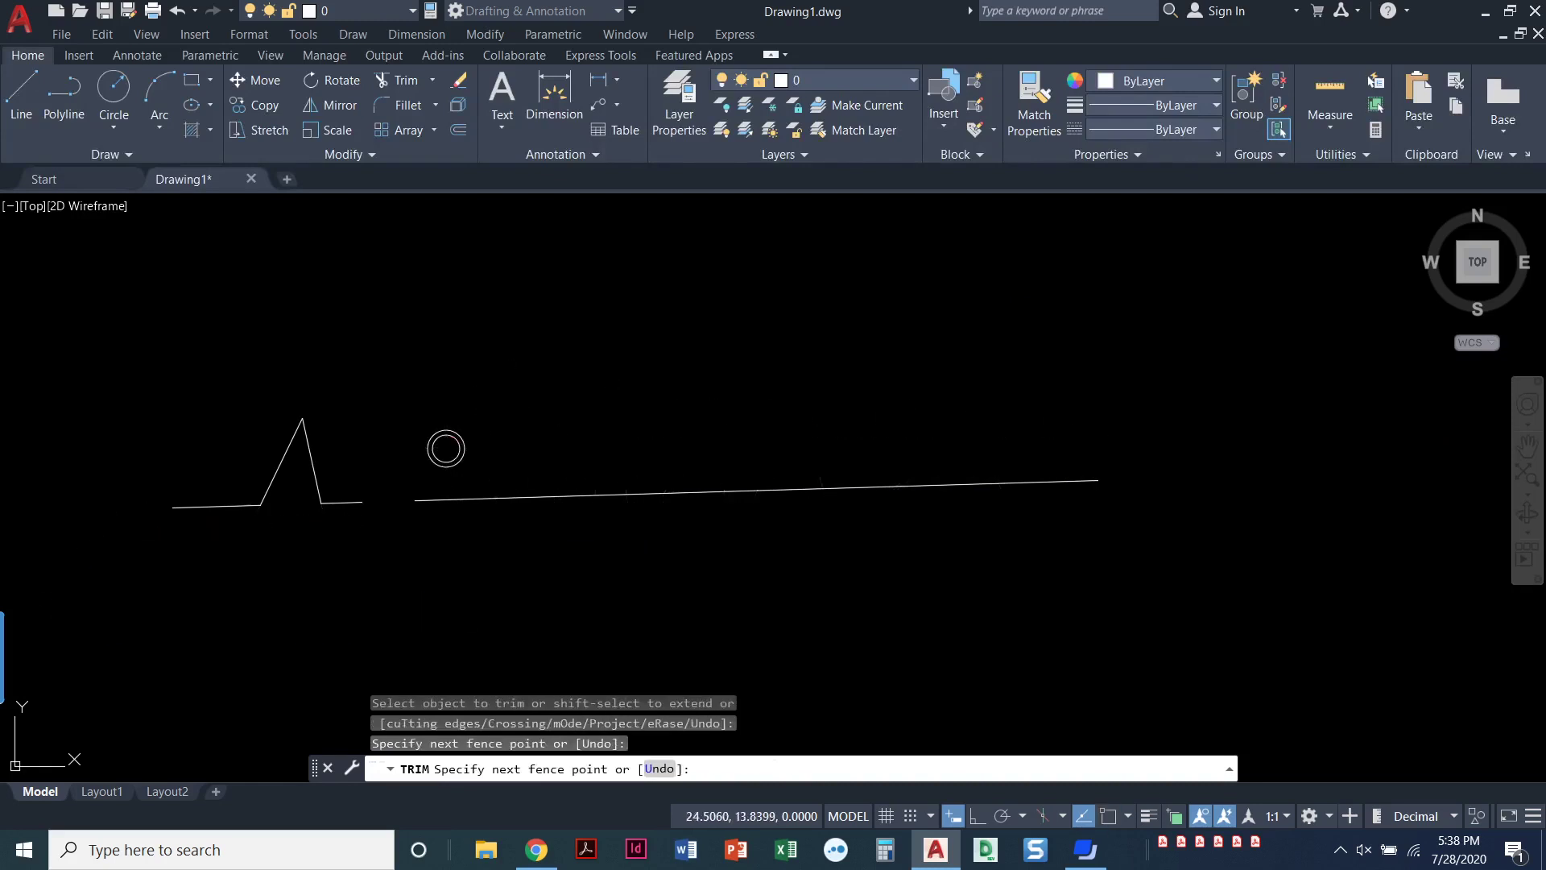
pyautogui.moveTo(447, 448); pyautogui.dragTo(438, 449)
pyautogui.moveTo(594, 569)
pyautogui.mouseDown()
pyautogui.moveTo(535, 414)
pyautogui.moveTo(487, 522)
pyautogui.mouseUp()
pyautogui.moveTo(446, 465)
pyautogui.mouseDown()
pyautogui.moveTo(303, 453)
pyautogui.moveTo(359, 495)
pyautogui.mouseUp()
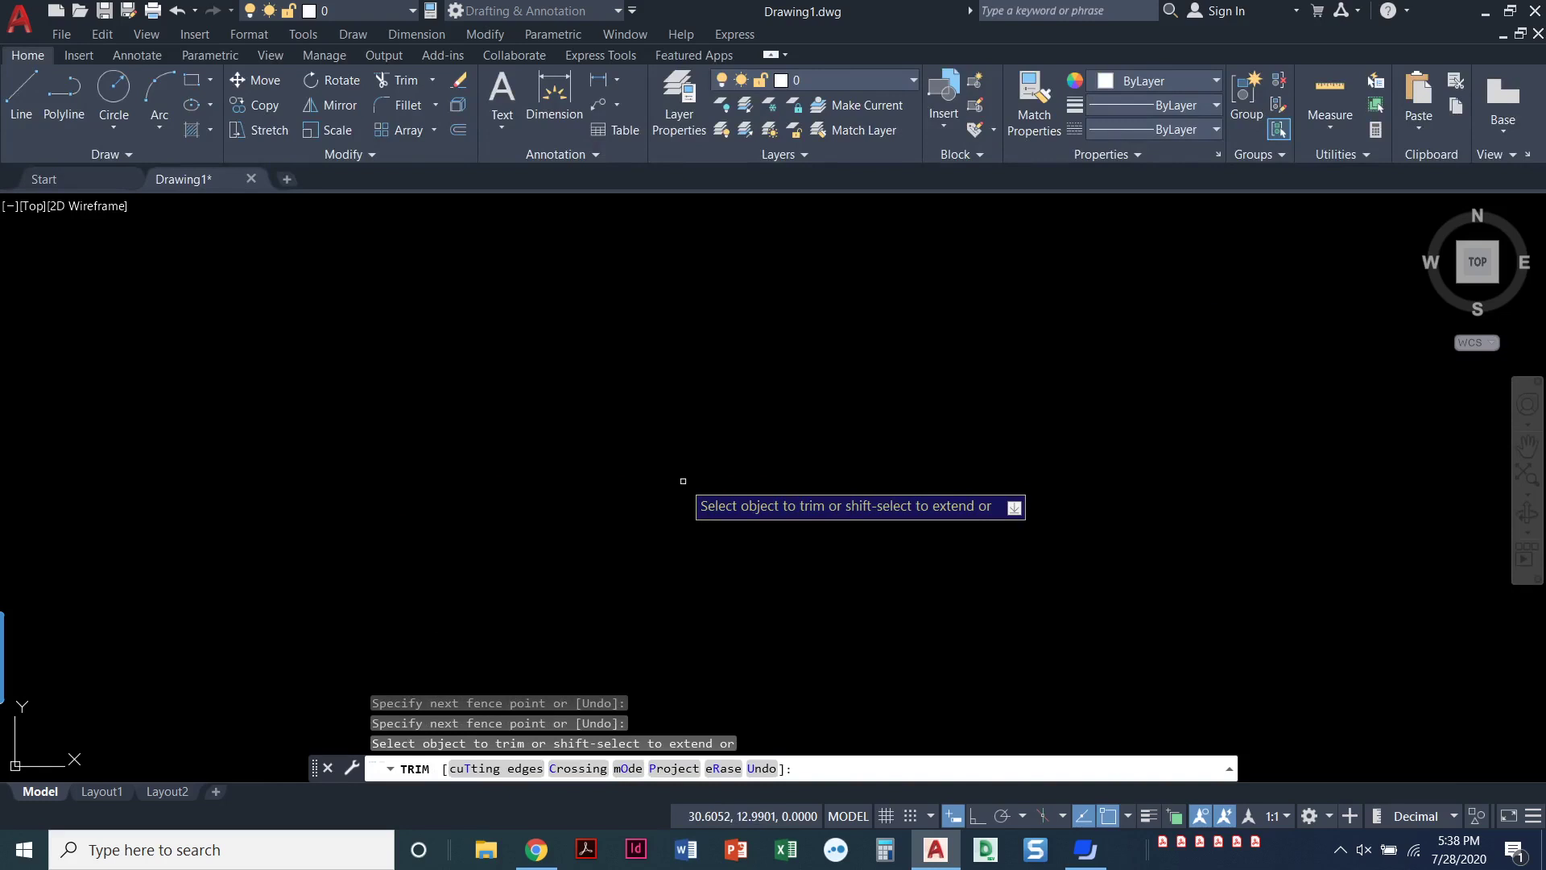
pyautogui.press('Return')
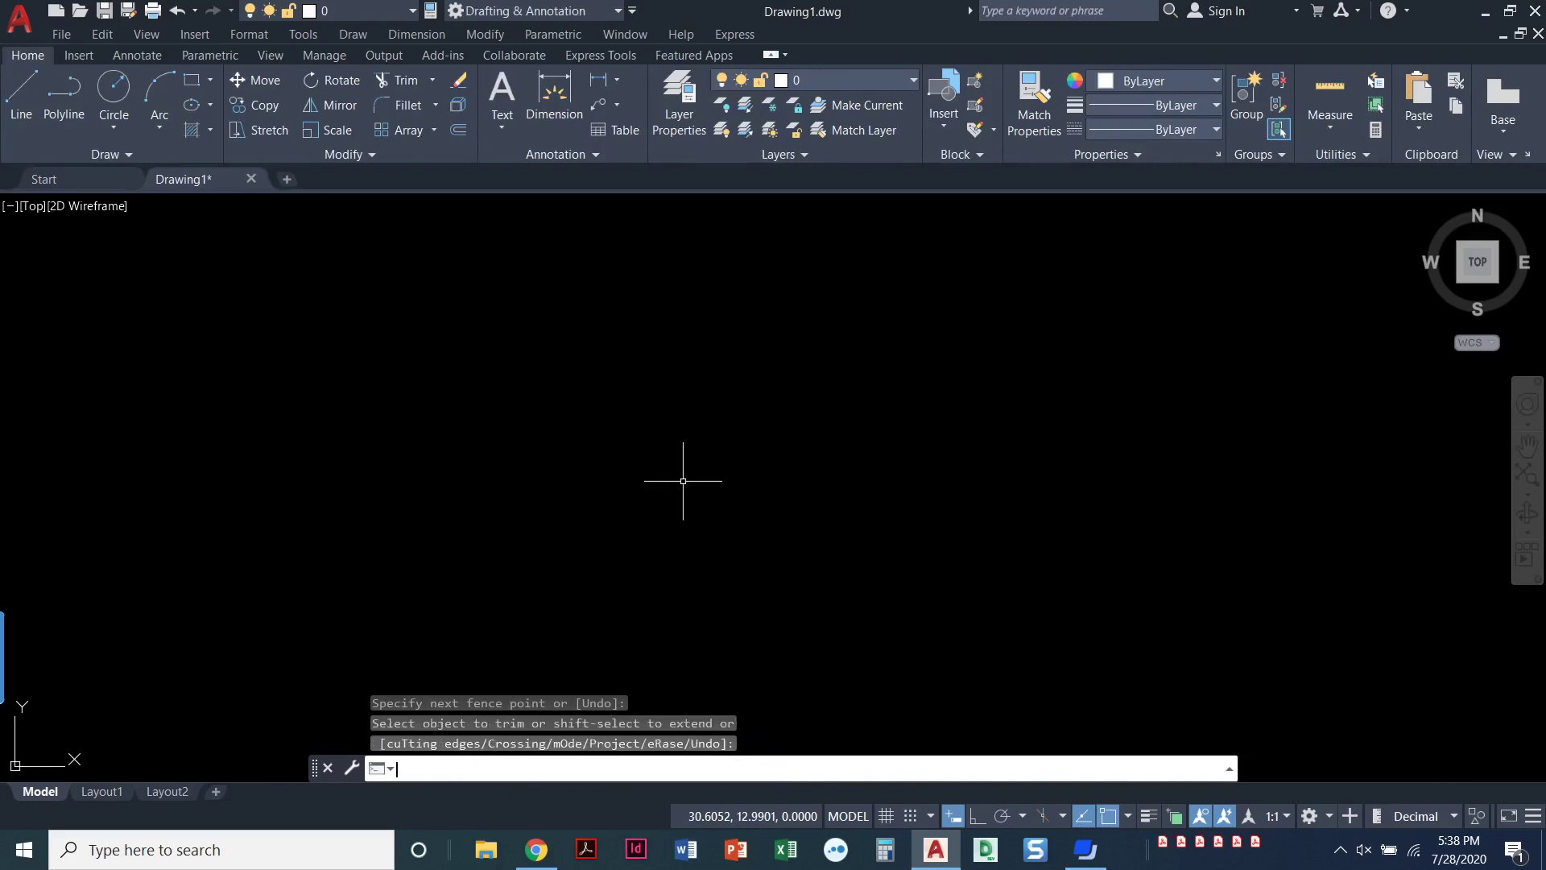